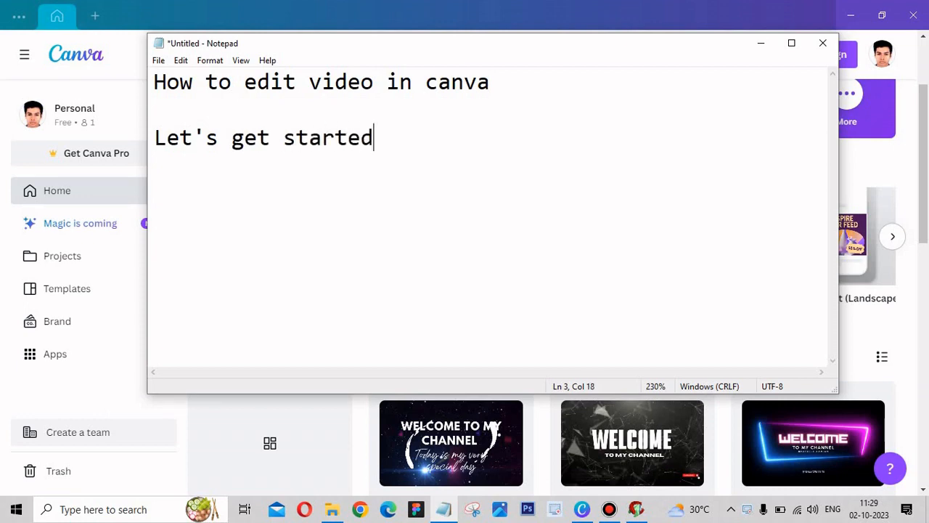
# - Minimize the Notepad window, then create a blank video design in Canva with a second page added
pyautogui.click(761, 43)
pyautogui.click(534, 268)
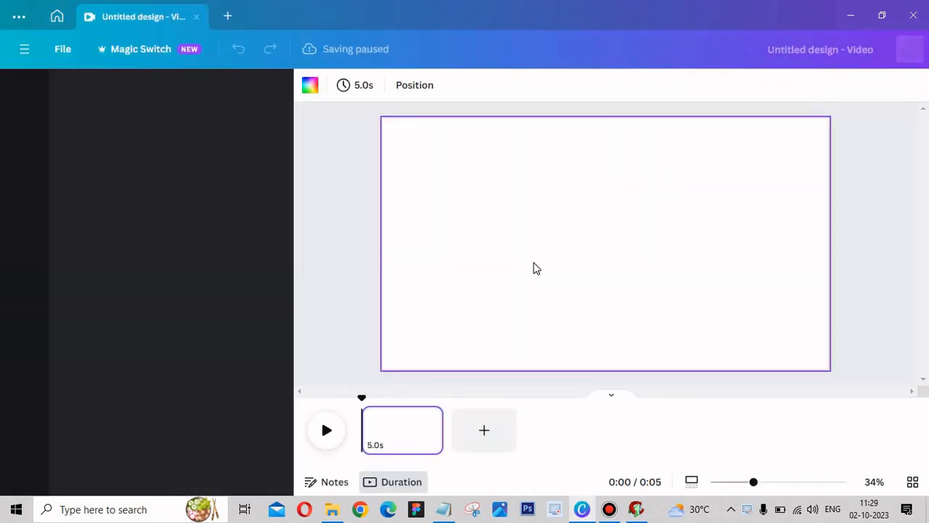
pyautogui.click(473, 430)
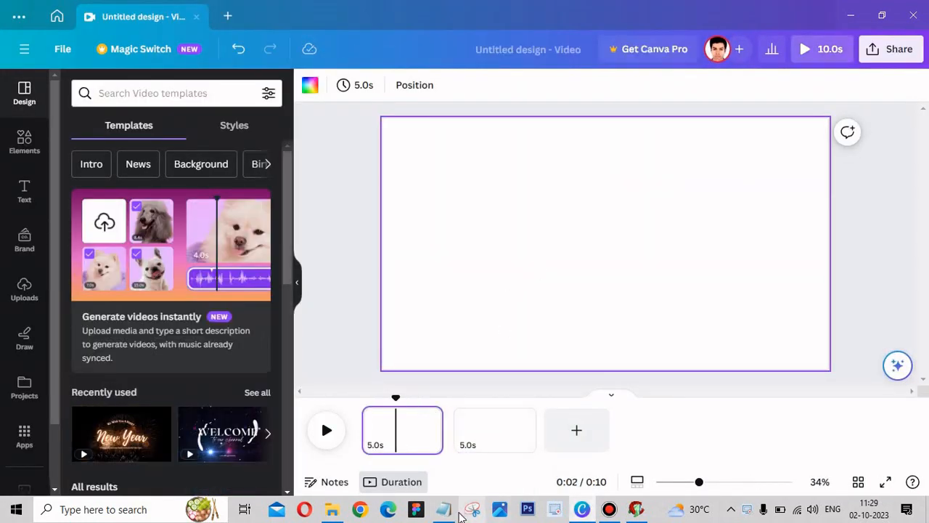
pyautogui.click(460, 512)
pyautogui.moveTo(577, 517); pyautogui.dragTo(561, 323)
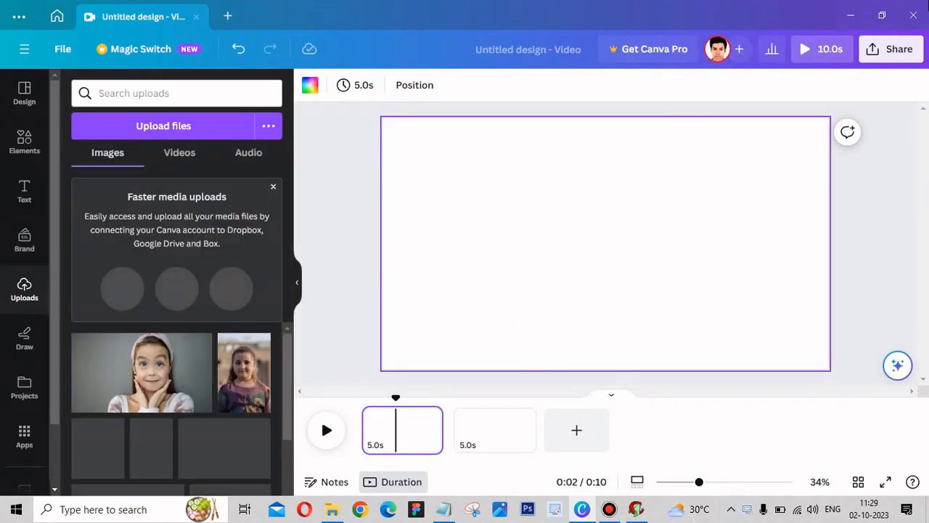
pyautogui.click(26, 145)
pyautogui.click(25, 291)
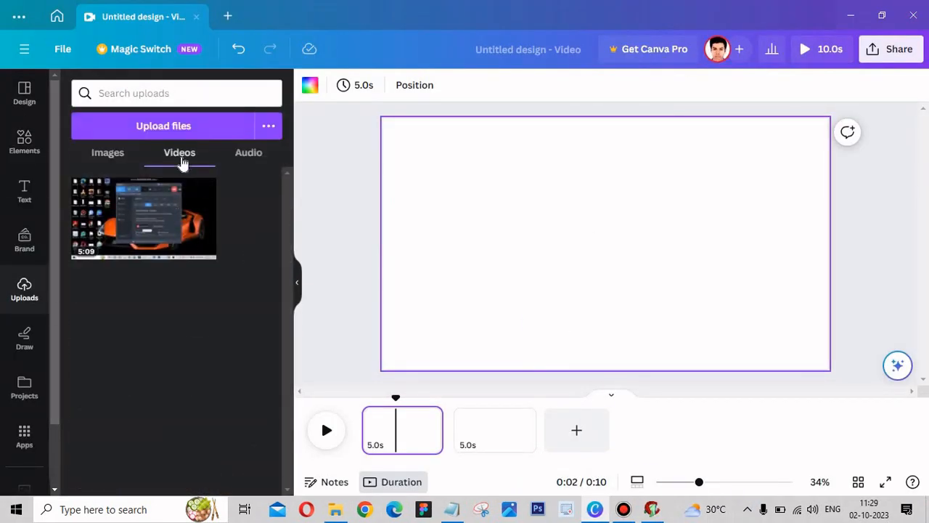
pyautogui.click(178, 124)
pyautogui.click(59, 110)
pyautogui.doubleClick(244, 109)
pyautogui.click(327, 102)
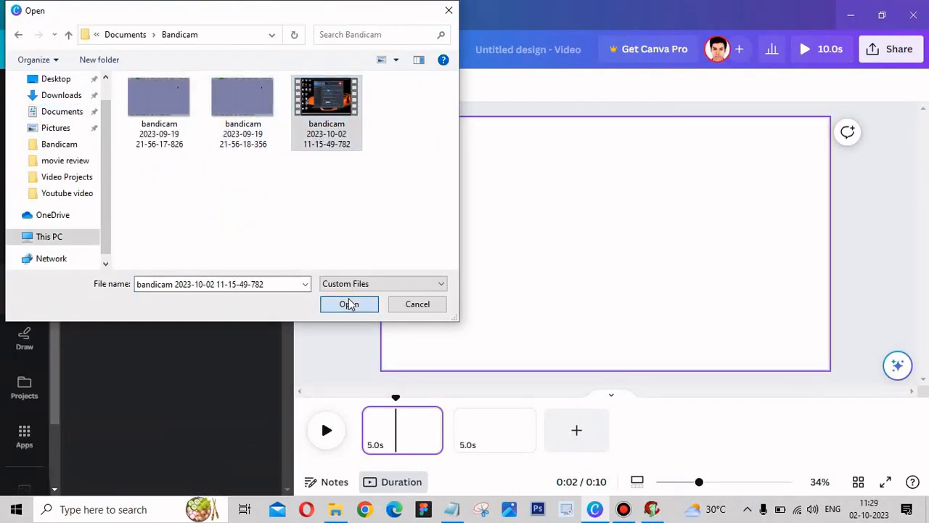
pyautogui.click(349, 304)
# - Move the newly uploaded duplicate of the bandicam recording to the trash
pyautogui.click(158, 188)
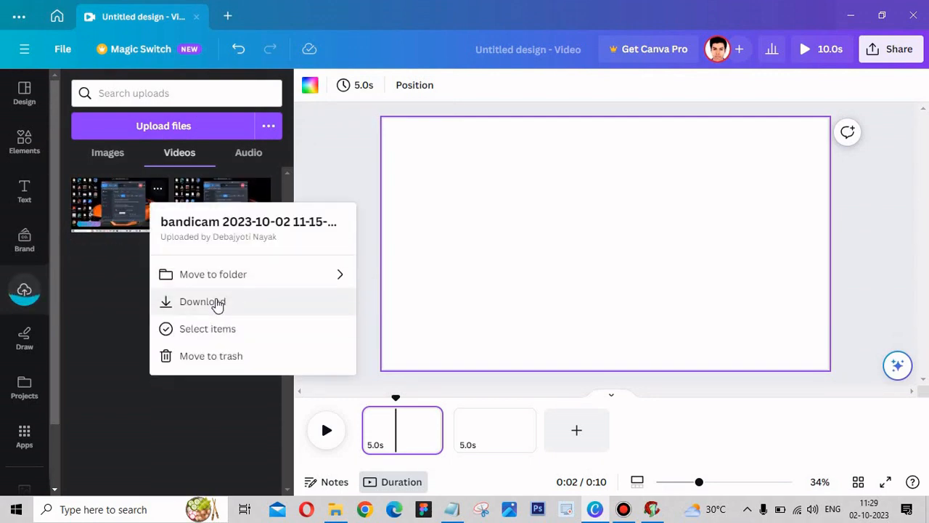
pyautogui.click(190, 302)
pyautogui.click(351, 303)
pyautogui.click(159, 191)
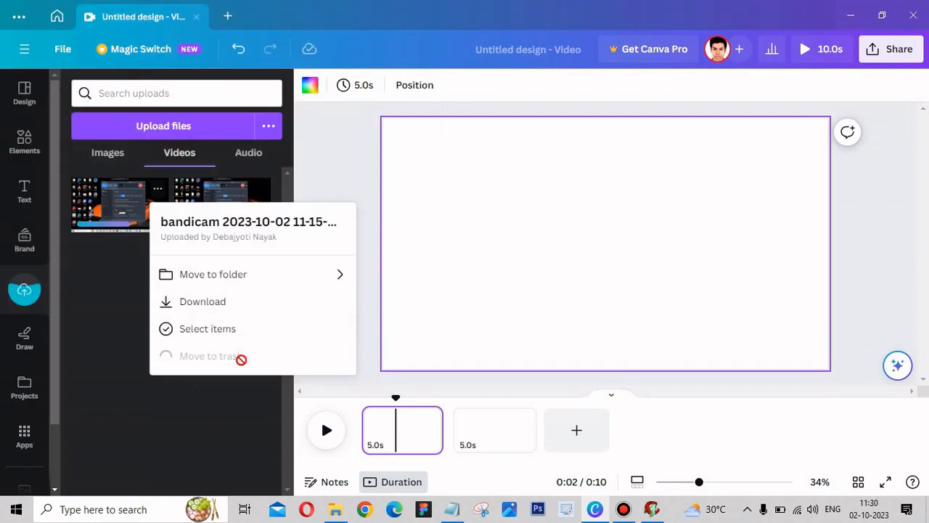
pyautogui.click(217, 356)
# - Place the uploaded 5:09 screen recording on the page and enlarge it to fill the whole canvas
pyautogui.click(144, 218)
pyautogui.moveTo(393, 124); pyautogui.dragTo(384, 120)
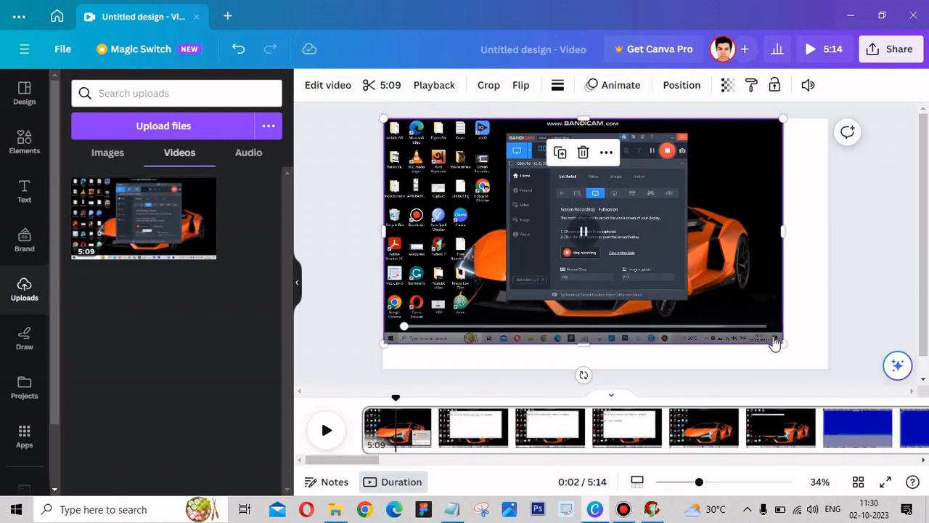
pyautogui.moveTo(783, 343); pyautogui.dragTo(821, 370)
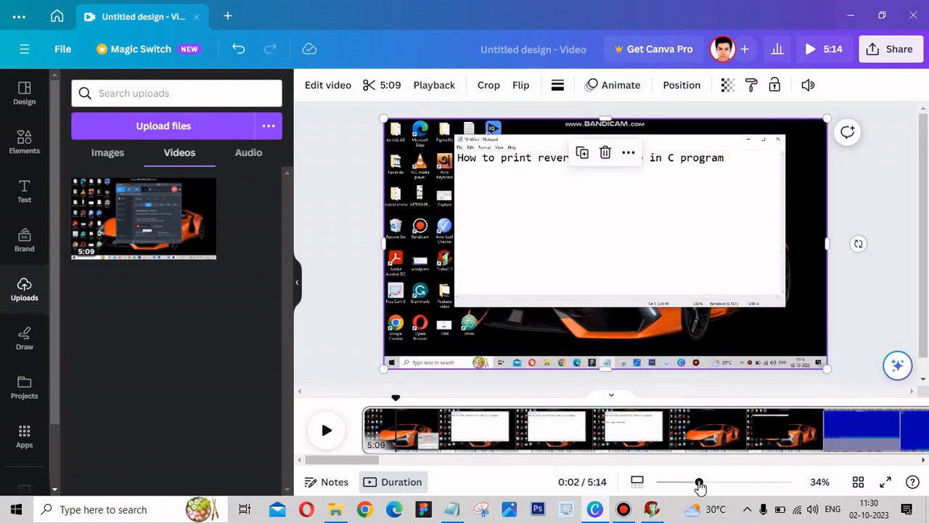
# - Move the blank 5-second page from the end of the timeline to before the recording and preview the playback
pyautogui.moveTo(349, 460); pyautogui.dragTo(871, 460)
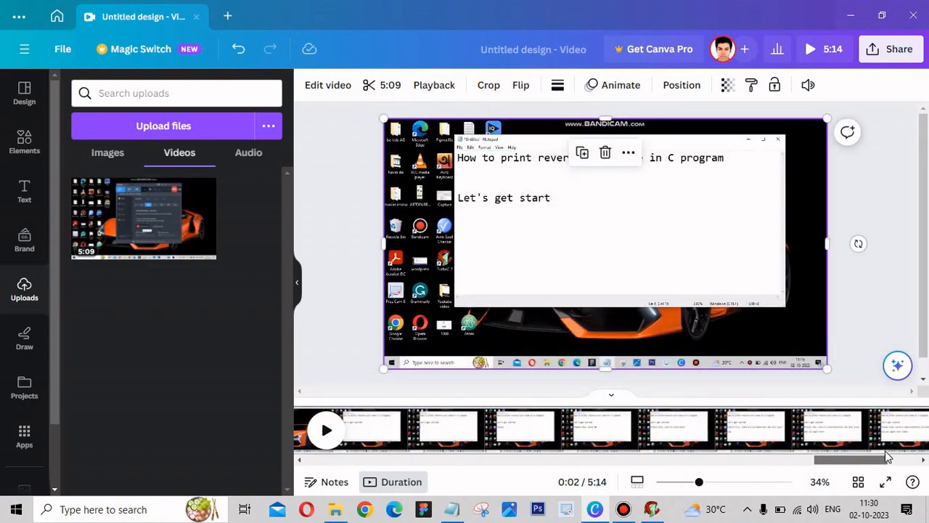
pyautogui.click(754, 432)
pyautogui.moveTo(755, 432); pyautogui.dragTo(665, 434)
pyautogui.moveTo(885, 461); pyautogui.dragTo(345, 459)
pyautogui.click(494, 431)
pyautogui.click(318, 432)
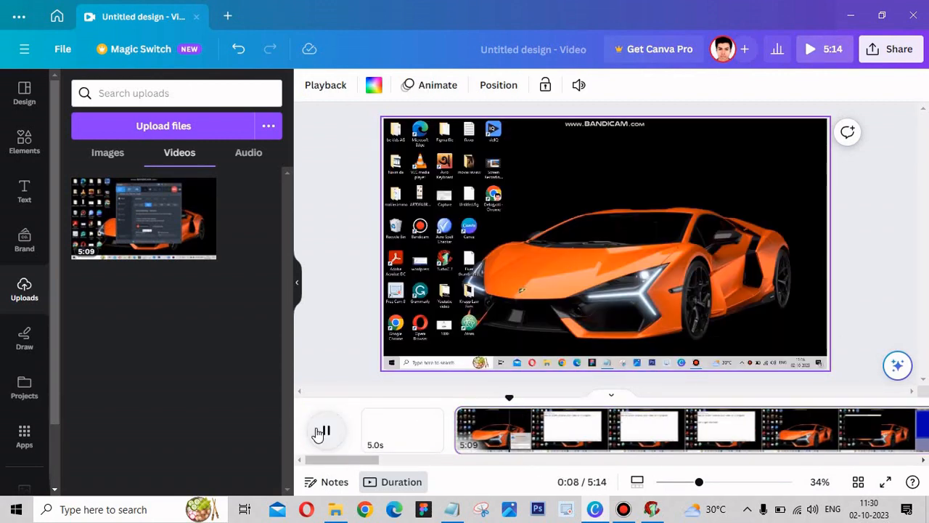
# - Add the HUGE SALE text design to the blank first page and browse the other text styles
pyautogui.click(401, 450)
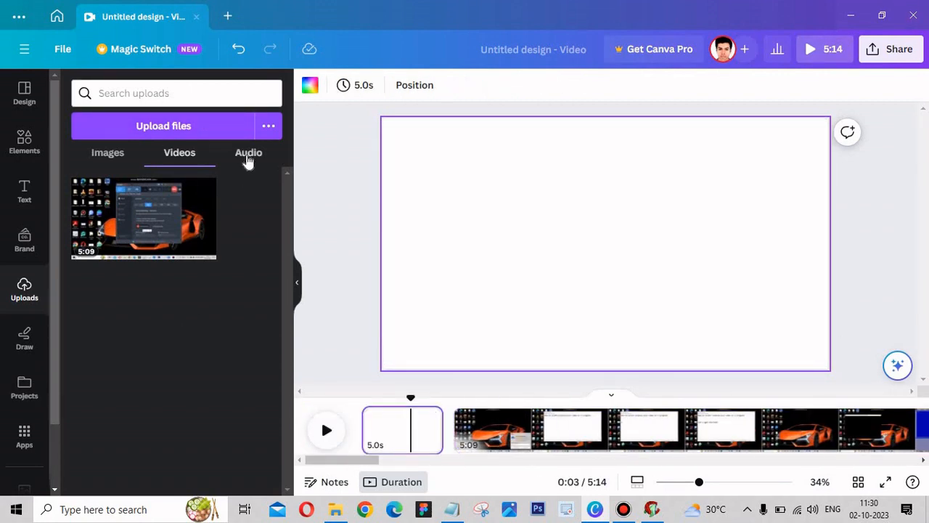
pyautogui.click(24, 190)
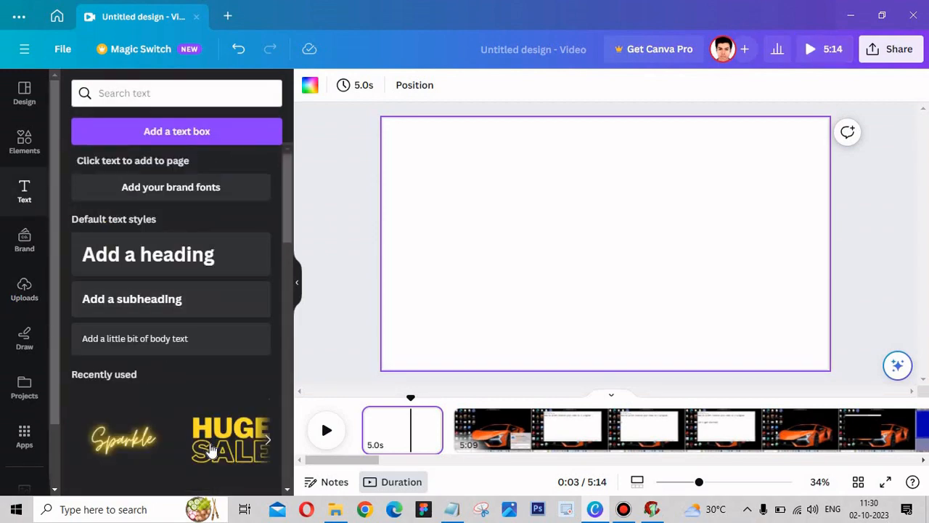
pyautogui.click(211, 451)
pyautogui.scroll(-10, 276, 367)
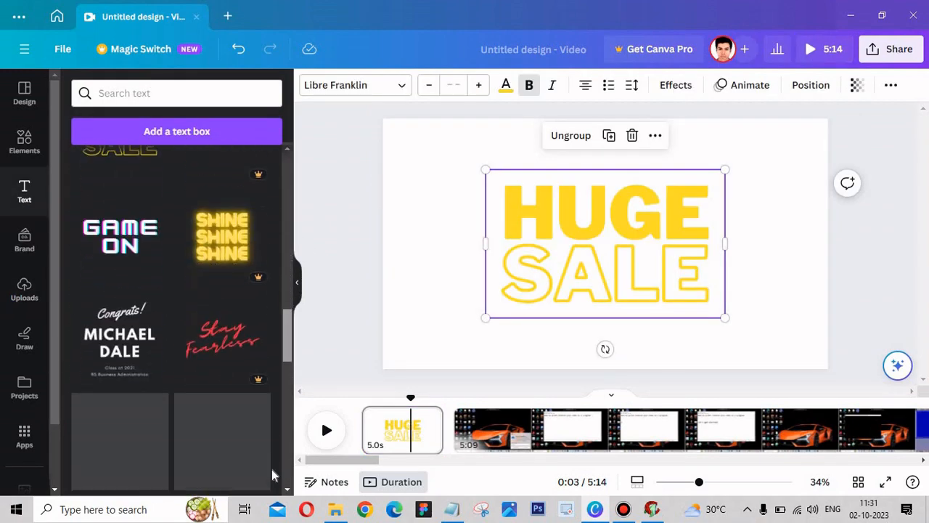
pyautogui.moveTo(286, 348); pyautogui.dragTo(280, 175)
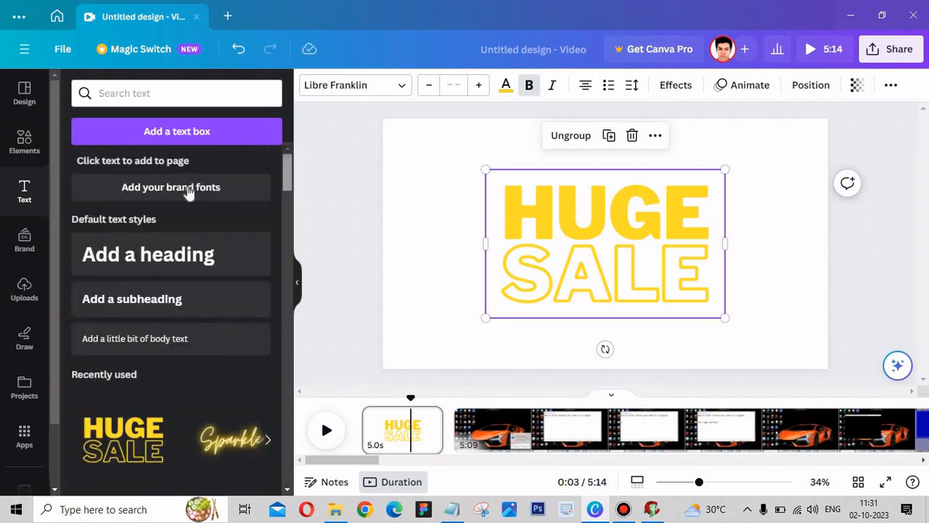
# - Search the elements for "welcome" videos and add the red 8-second WELCOME clip to the first page
pyautogui.click(22, 243)
pyautogui.click(14, 145)
pyautogui.click(154, 97)
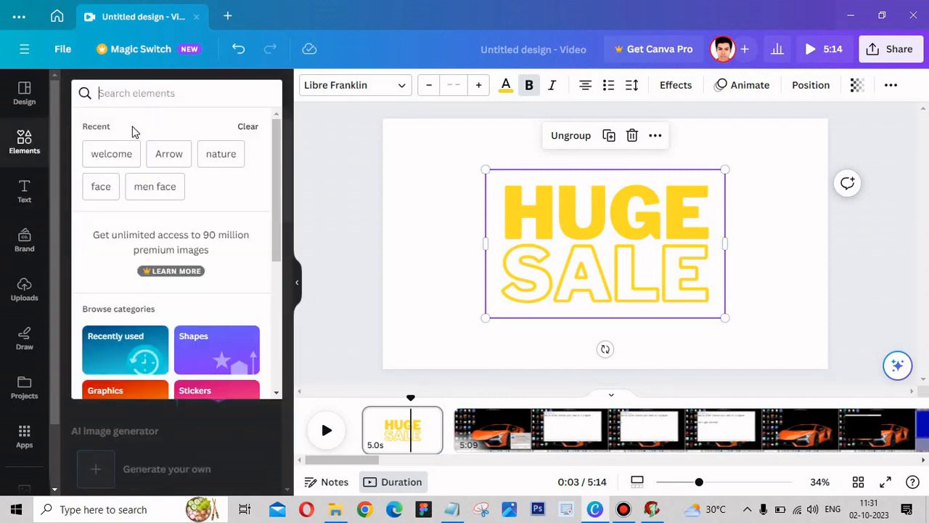
pyautogui.click(113, 154)
pyautogui.moveTo(287, 299); pyautogui.dragTo(642, 231)
pyautogui.click(257, 324)
# - Enlarge the red WELCOME clip so that it fills the first page
pyautogui.doubleClick(636, 245)
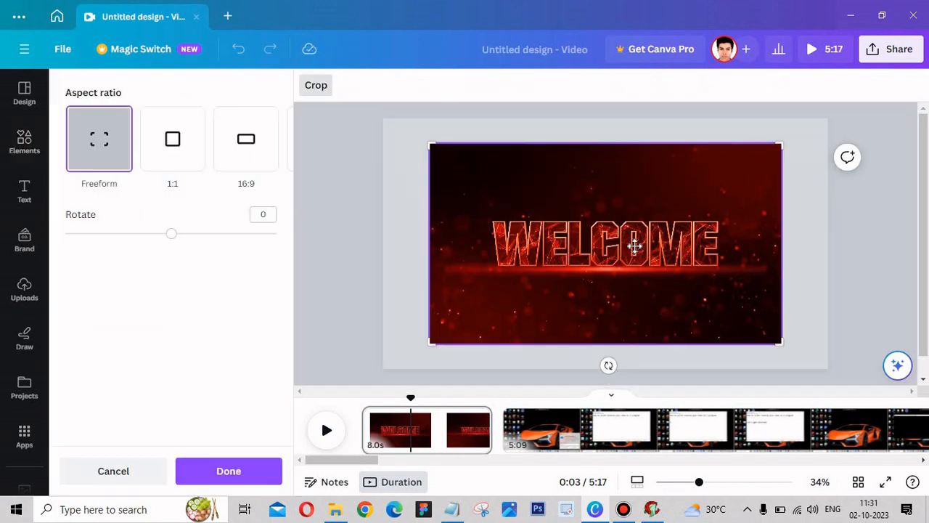
pyautogui.press('Escape')
pyautogui.moveTo(429, 143); pyautogui.dragTo(382, 118)
pyautogui.moveTo(782, 342); pyautogui.dragTo(824, 372)
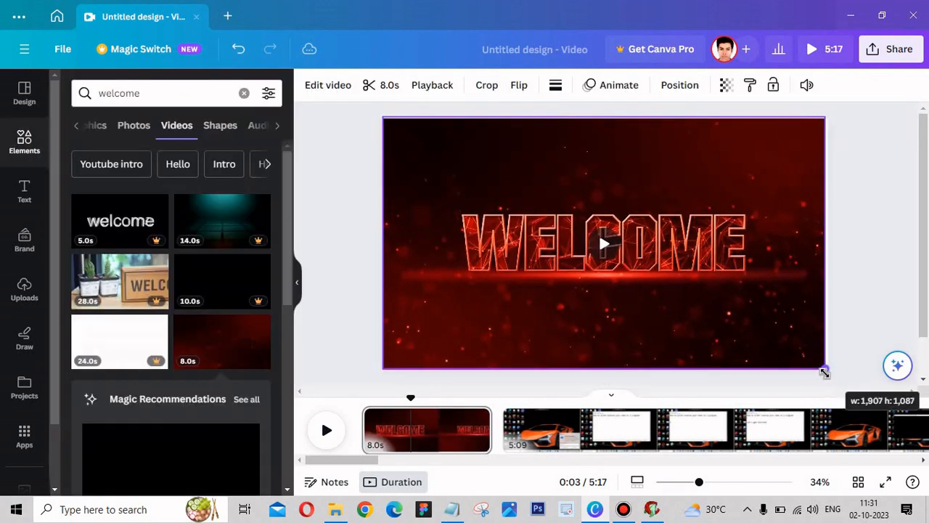
pyautogui.click(628, 151)
# - Add the multicoloured 6-second WELCOME clip over the red one and try its crop mode
pyautogui.moveTo(286, 296); pyautogui.dragTo(303, 382)
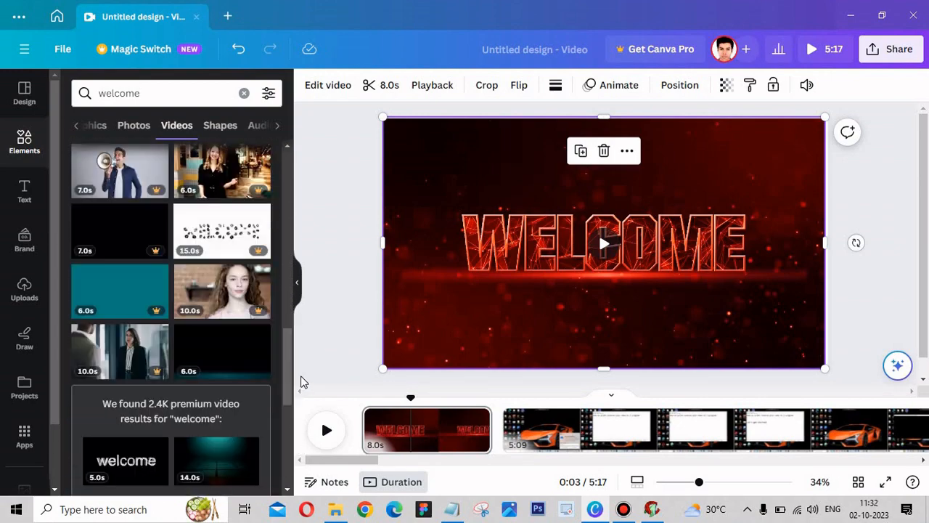
pyautogui.click(224, 361)
pyautogui.doubleClick(668, 253)
pyautogui.doubleClick(667, 253)
pyautogui.doubleClick(666, 252)
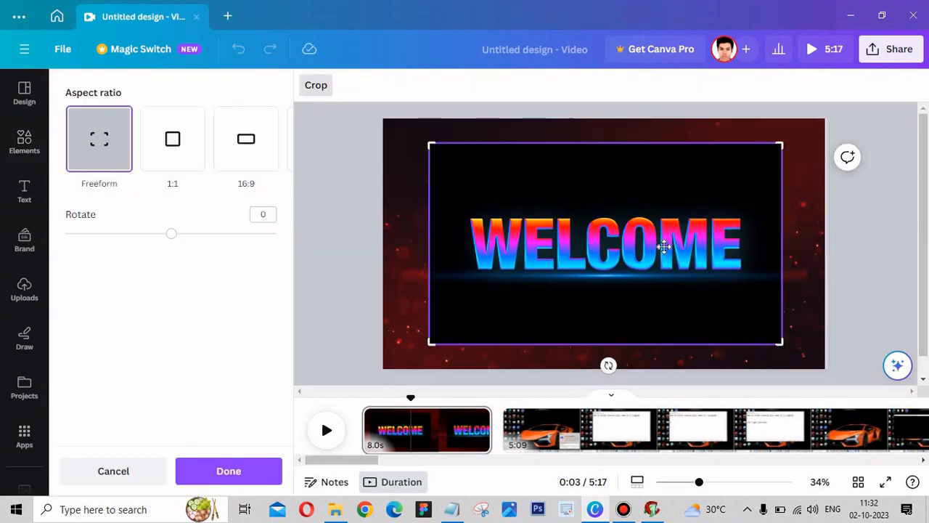
pyautogui.doubleClick(666, 251)
# - Try the Epic and Festive filters on the multicoloured WELCOME clip and delete the clip
pyautogui.click(329, 86)
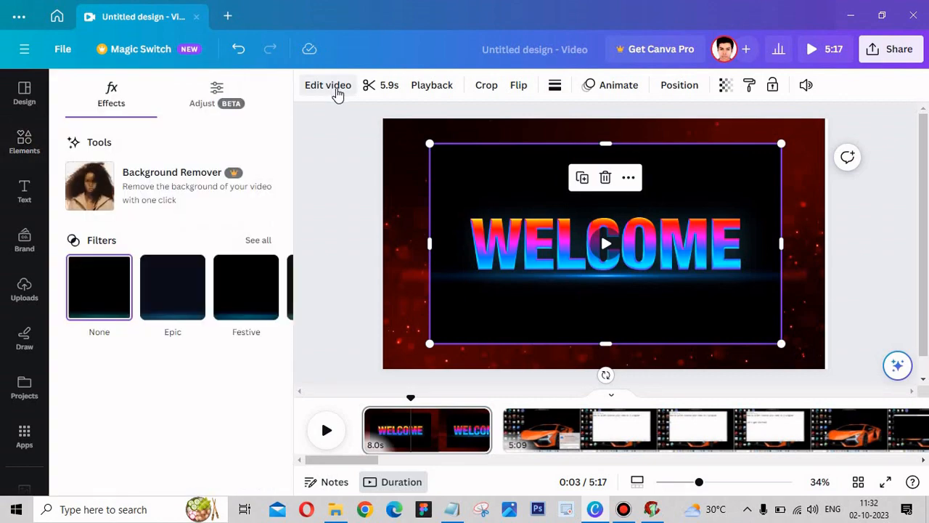
pyautogui.click(175, 303)
pyautogui.click(243, 296)
pyautogui.press('Delete')
# - Preview the red WELCOME intro from the beginning of the timeline
pyautogui.click(397, 269)
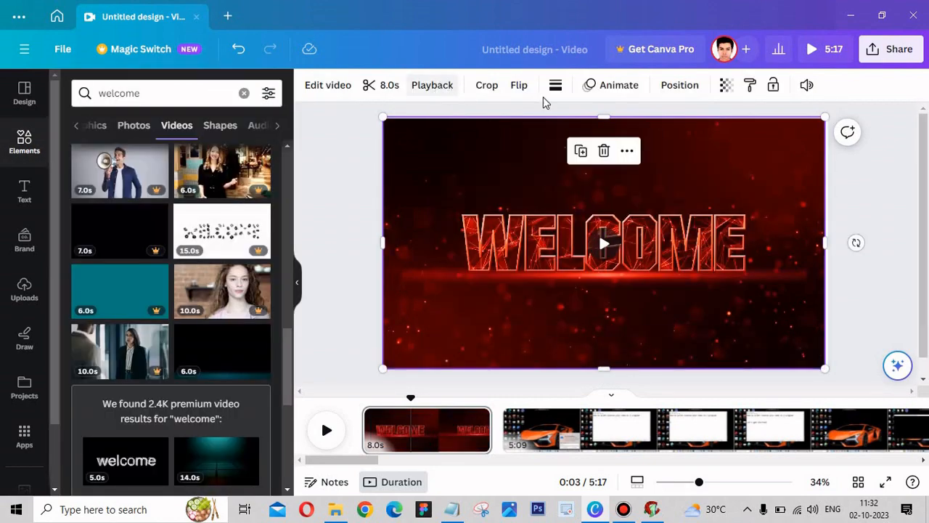
pyautogui.click(326, 430)
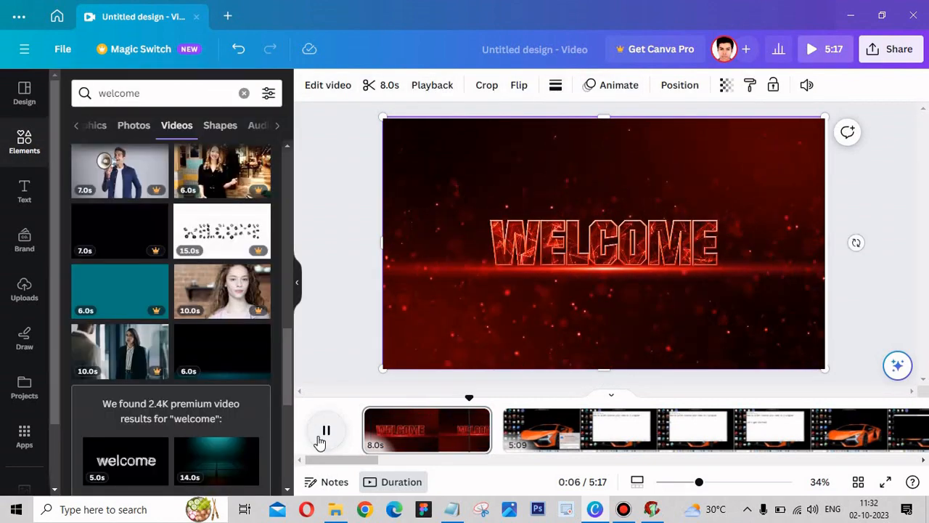
pyautogui.click(324, 437)
pyautogui.moveTo(425, 397); pyautogui.dragTo(340, 390)
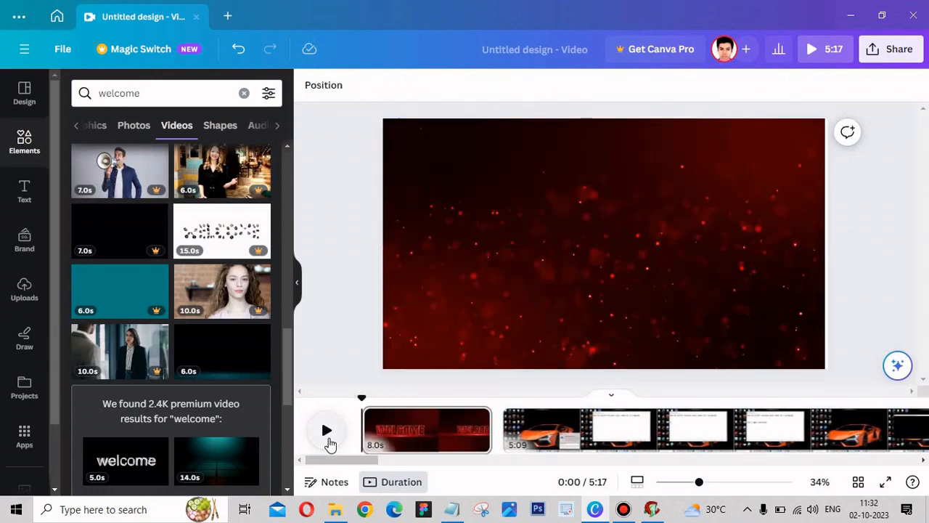
pyautogui.click(330, 441)
pyautogui.click(326, 431)
# - Search the video elements for "youtube intro"
pyautogui.click(93, 91)
pyautogui.write('your')
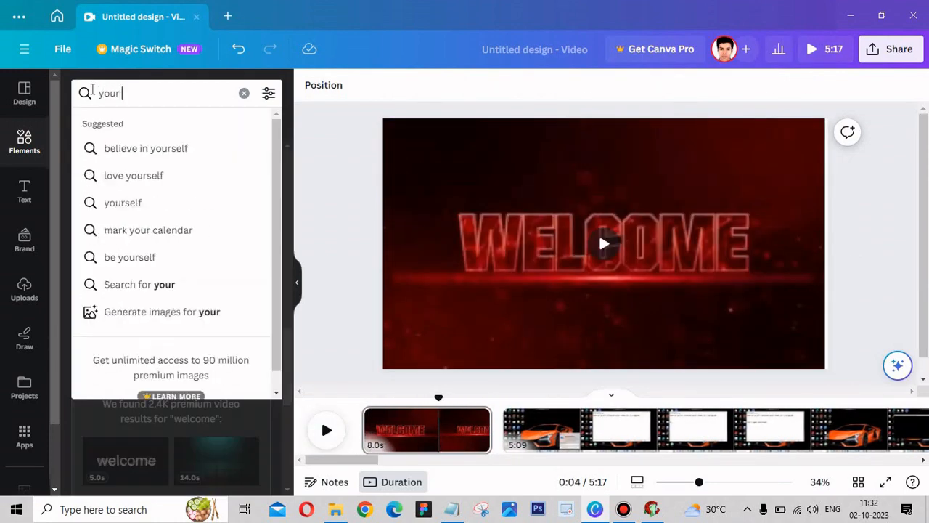
pyautogui.press('BackSpace')
pyautogui.write('tube')
pyautogui.click(222, 175)
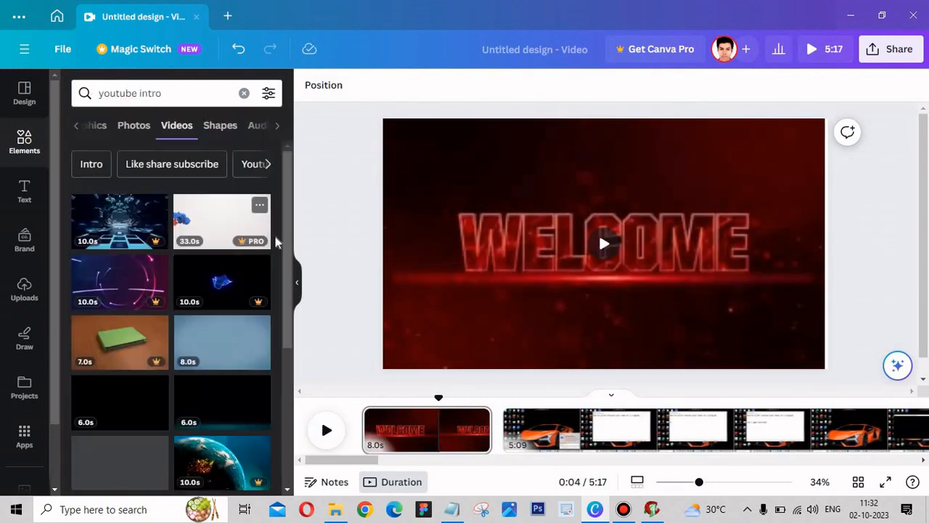
# - Add the black 6-second intro clip with coloured particles to the first page and enlarge it to fill the canvas
pyautogui.moveTo(289, 253); pyautogui.dragTo(290, 421)
pyautogui.moveTo(290, 323); pyautogui.dragTo(285, 342)
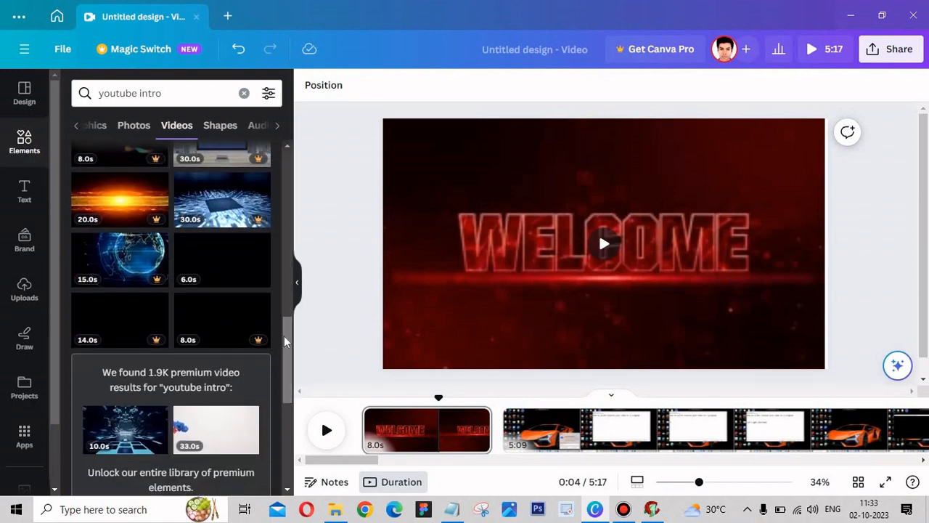
pyautogui.click(255, 250)
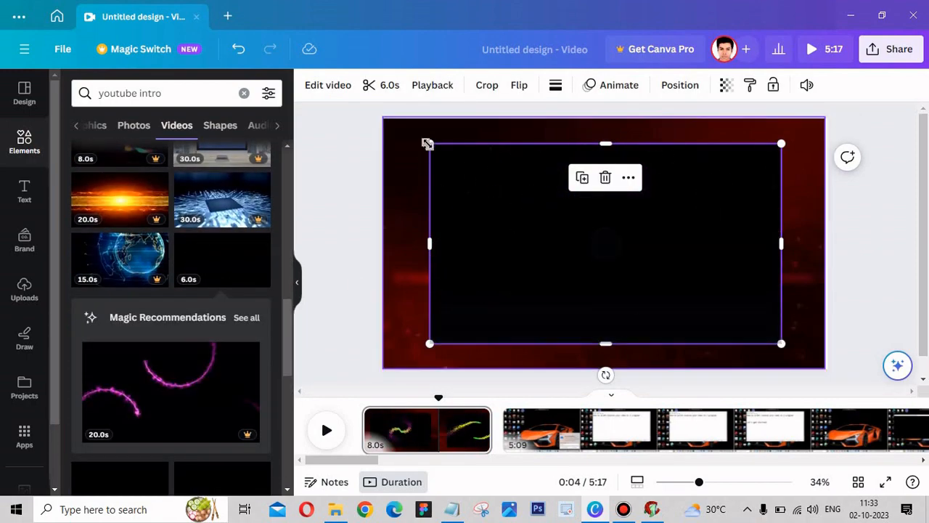
pyautogui.moveTo(428, 143); pyautogui.dragTo(384, 117)
pyautogui.moveTo(781, 343); pyautogui.dragTo(825, 368)
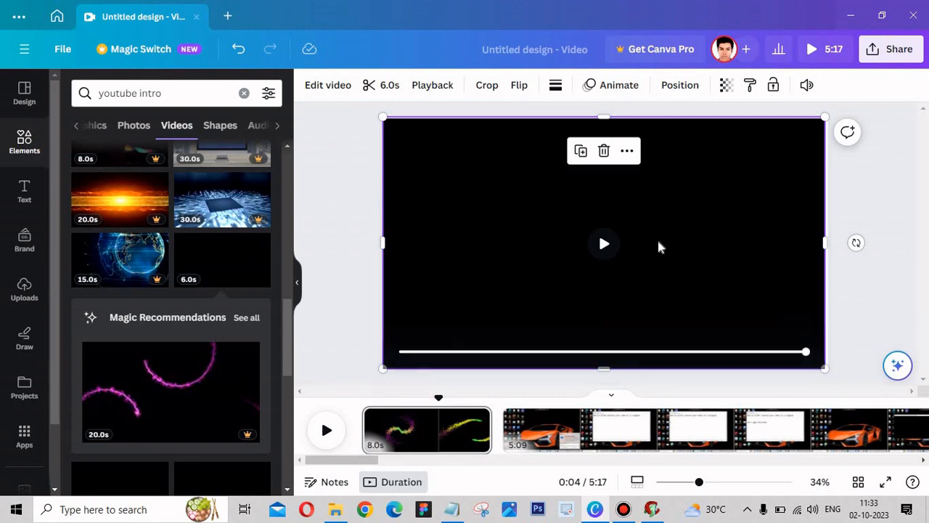
# - Add the HUGE SALE text design over the intro clip and preview the first page
pyautogui.click(21, 196)
pyautogui.click(138, 436)
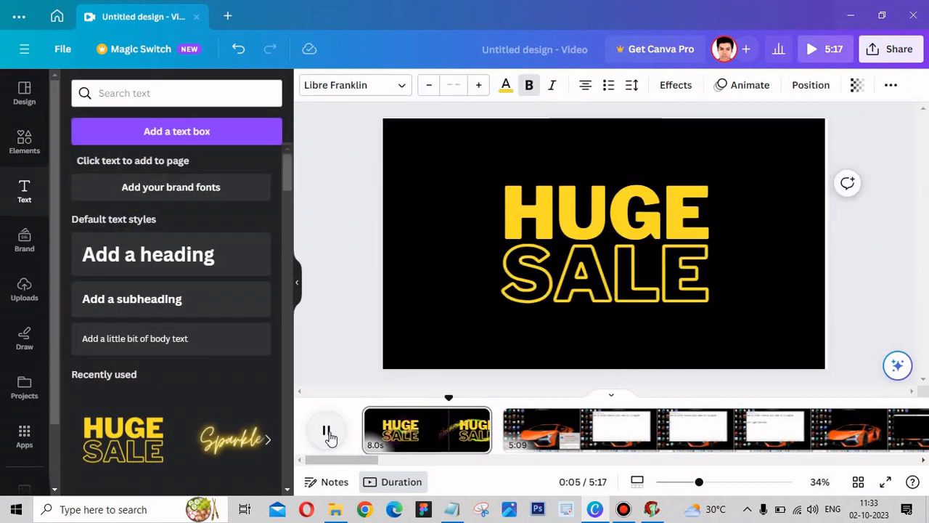
pyautogui.click(327, 431)
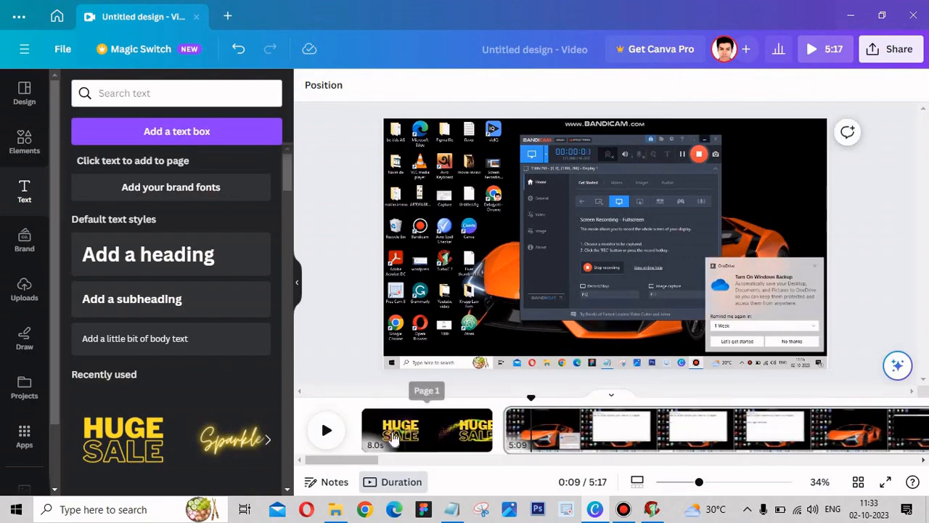
pyautogui.click(443, 440)
pyautogui.click(331, 438)
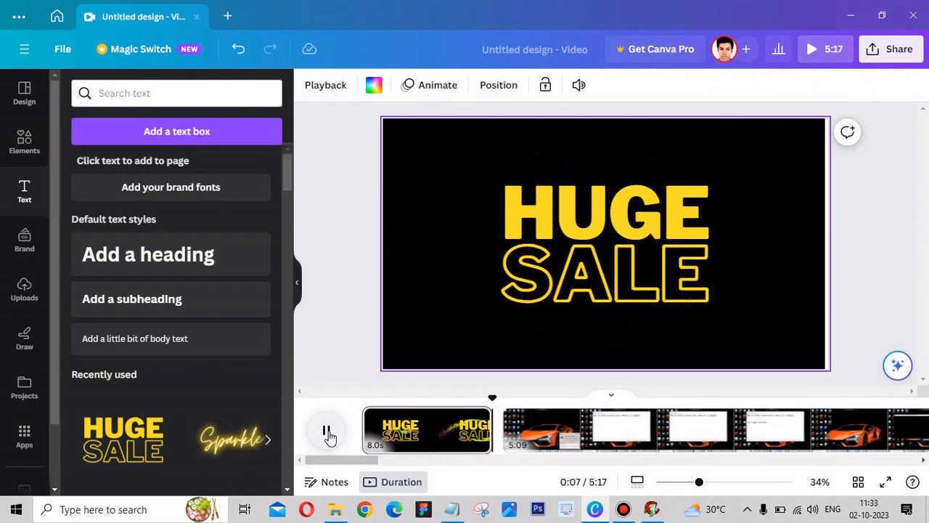
pyautogui.click(330, 438)
# - Clear the word SALE from the text design on the first page
pyautogui.moveTo(369, 460)
pyautogui.mouseDown()
pyautogui.moveTo(386, 461)
pyautogui.moveTo(367, 460)
pyautogui.mouseUp()
pyautogui.moveTo(288, 177); pyautogui.dragTo(300, 305)
pyautogui.click(445, 434)
pyautogui.click(549, 272)
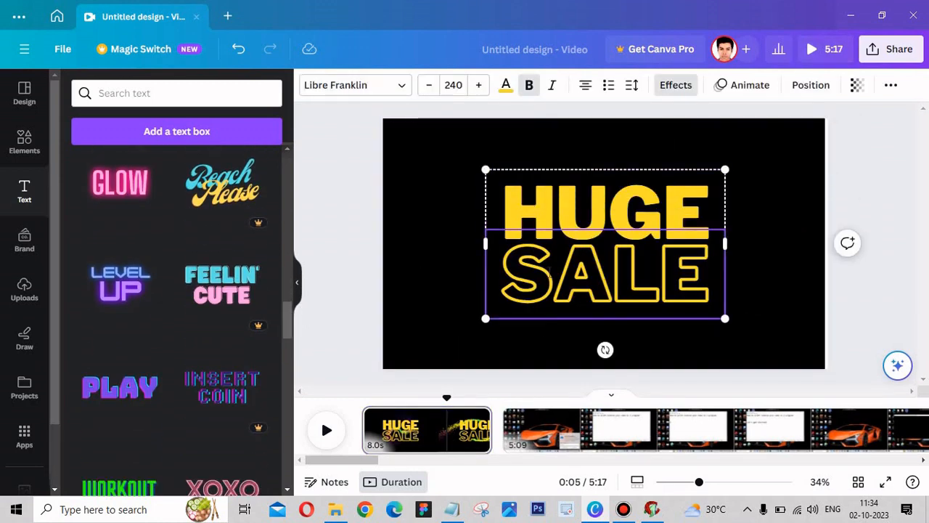
pyautogui.doubleClick(550, 273)
pyautogui.write('TO M')
# - Replace the word HUGE in the text design with "WELCOME TO MY CHANNELL"
pyautogui.click(610, 190)
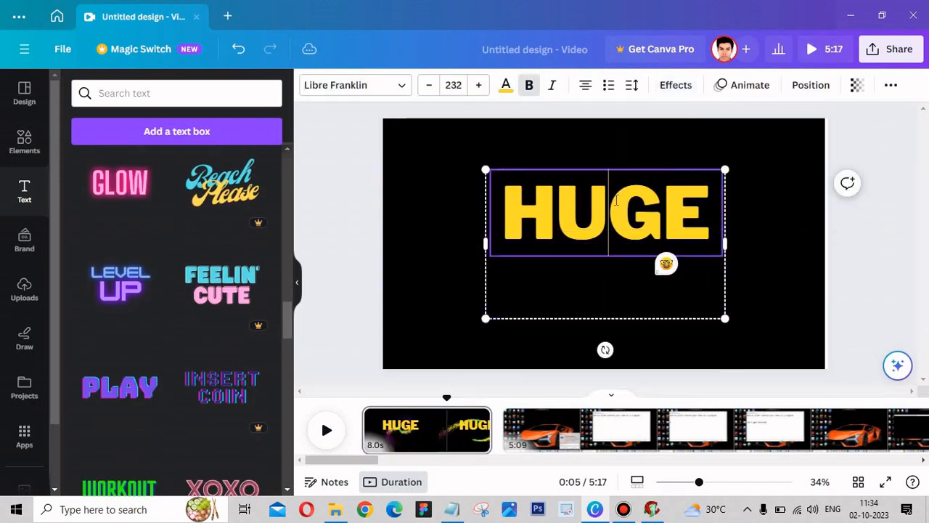
pyautogui.doubleClick(610, 190)
pyautogui.write('WELCOME TO MY CHANNELL')
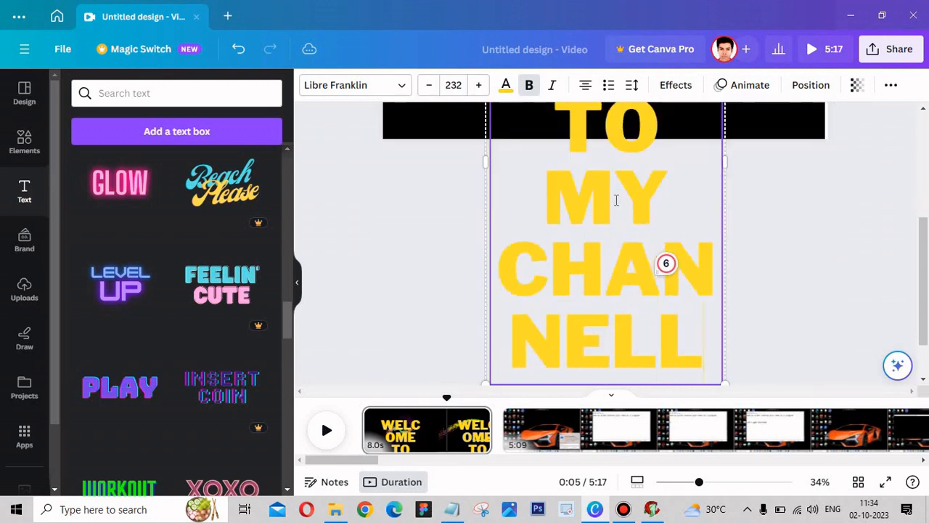
# - Reduce the font size of the welcome text on the first page to 120
pyautogui.moveTo(926, 251); pyautogui.dragTo(925, 167)
pyautogui.click(429, 86)
pyautogui.click(429, 86)
pyautogui.click(429, 86)
pyautogui.click(429, 86)
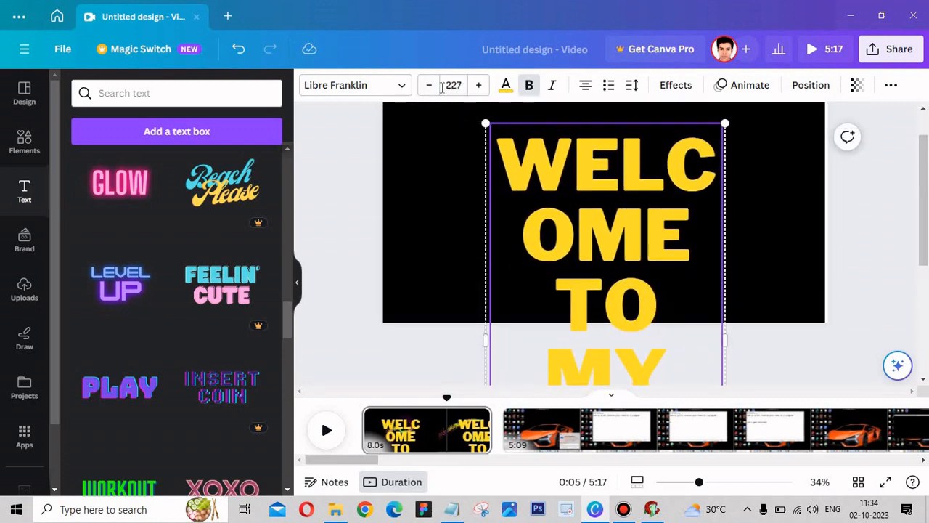
pyautogui.click(429, 86)
pyautogui.click(462, 88)
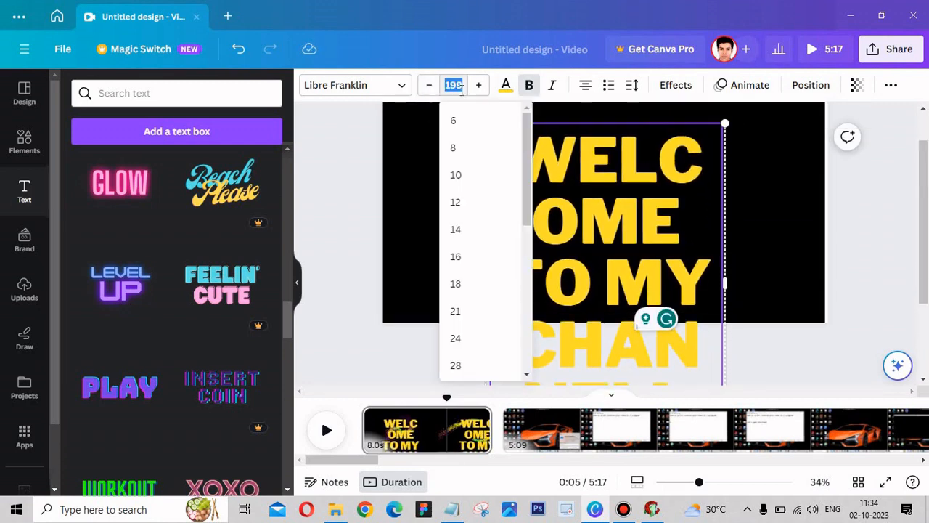
pyautogui.scroll(-3, 456, 307)
pyautogui.click(456, 308)
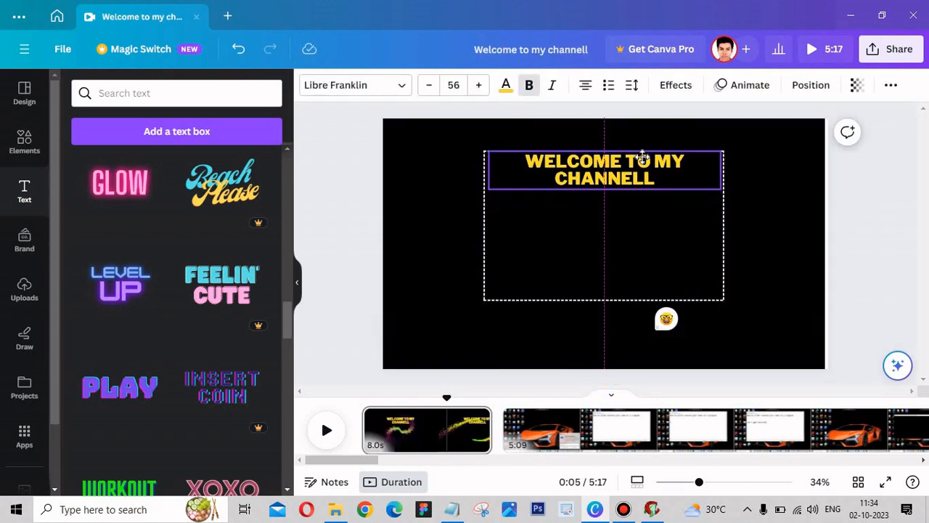
pyautogui.click(454, 85)
pyautogui.click(485, 332)
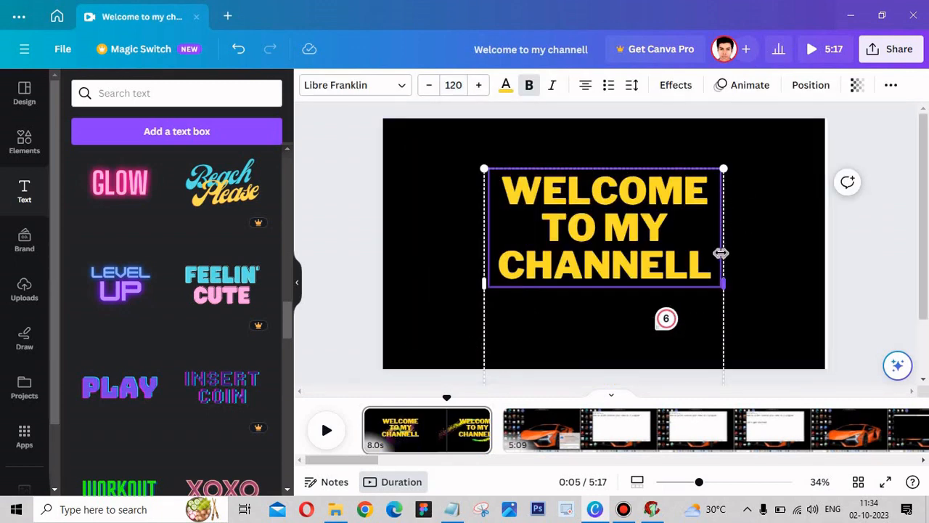
# - Widen the welcome text box on the first page until the wording fits on two lines, with CHANNELL alone on the second
pyautogui.moveTo(722, 254); pyautogui.dragTo(783, 265)
pyautogui.moveTo(674, 339); pyautogui.dragTo(652, 341)
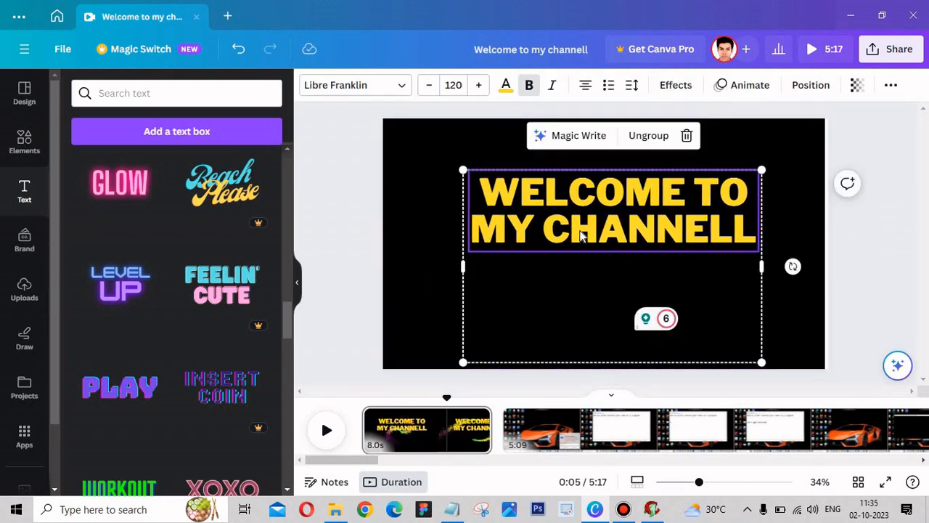
pyautogui.moveTo(762, 266); pyautogui.dragTo(828, 266)
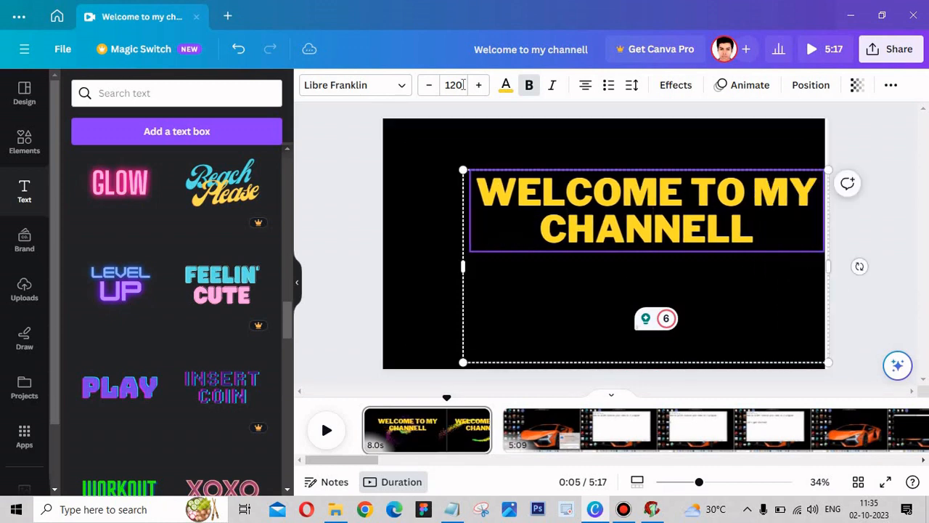
# - Try font sizes 80 and 90 for the welcome text and settle on 100
pyautogui.click(454, 85)
pyautogui.write('80')
pyautogui.press('Return')
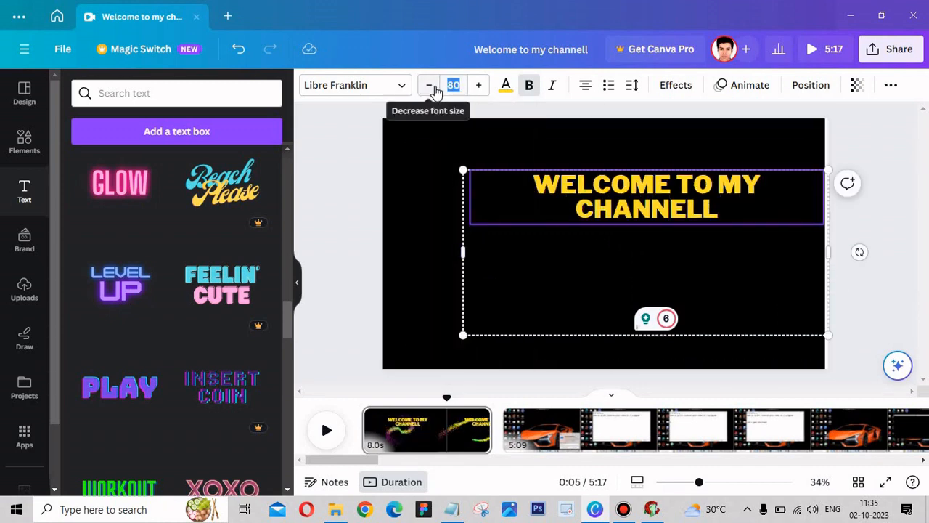
pyautogui.write('90')
pyautogui.press('Return')
pyautogui.click(453, 86)
pyautogui.write('100')
pyautogui.press('Return')
# - Move the welcome text so it is centred horizontally on the first page
pyautogui.click(877, 162)
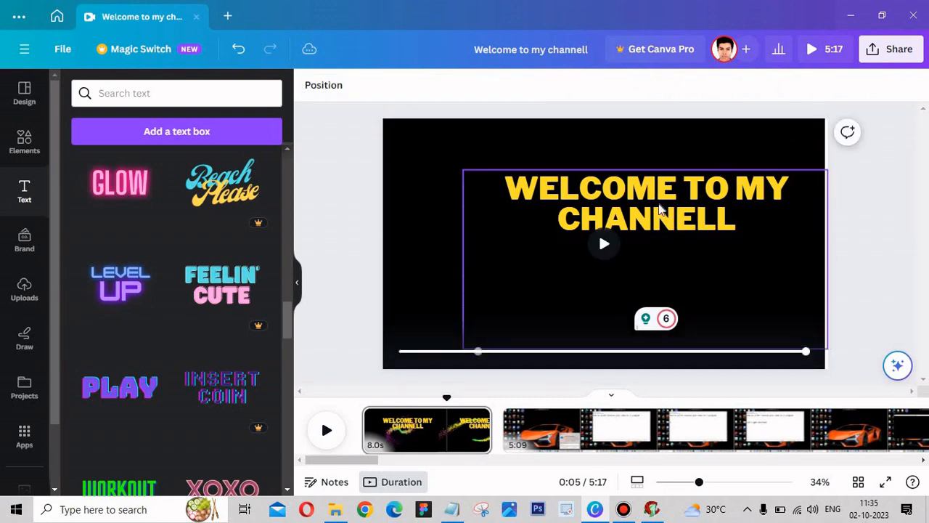
pyautogui.moveTo(701, 209); pyautogui.dragTo(638, 207)
pyautogui.click(600, 377)
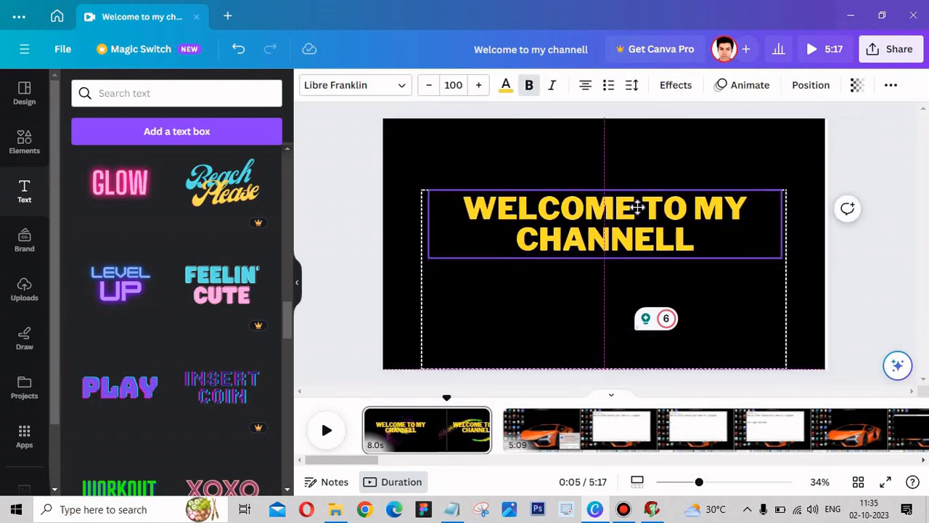
# - Try a Magic Write rewording of the welcome text and undo it
pyautogui.click(573, 155)
pyautogui.click(573, 210)
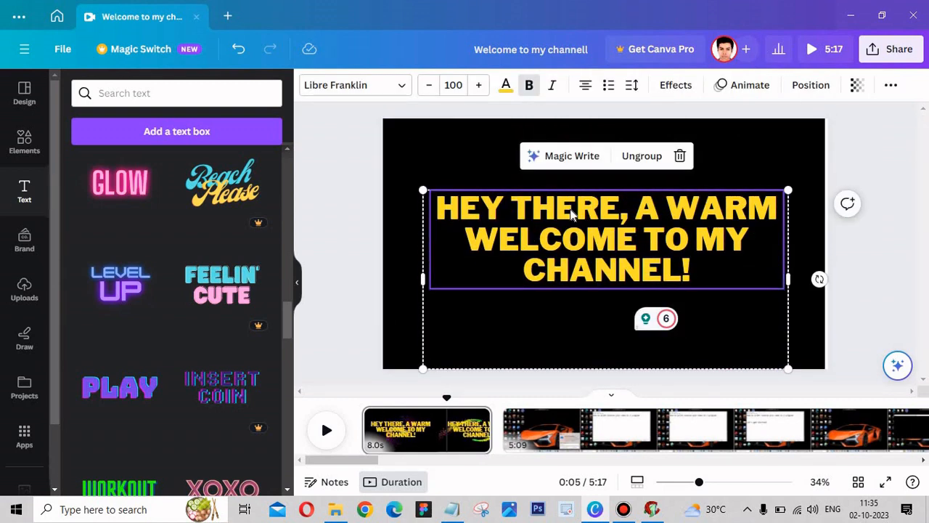
pyautogui.hotkey('ctrl', 'z')
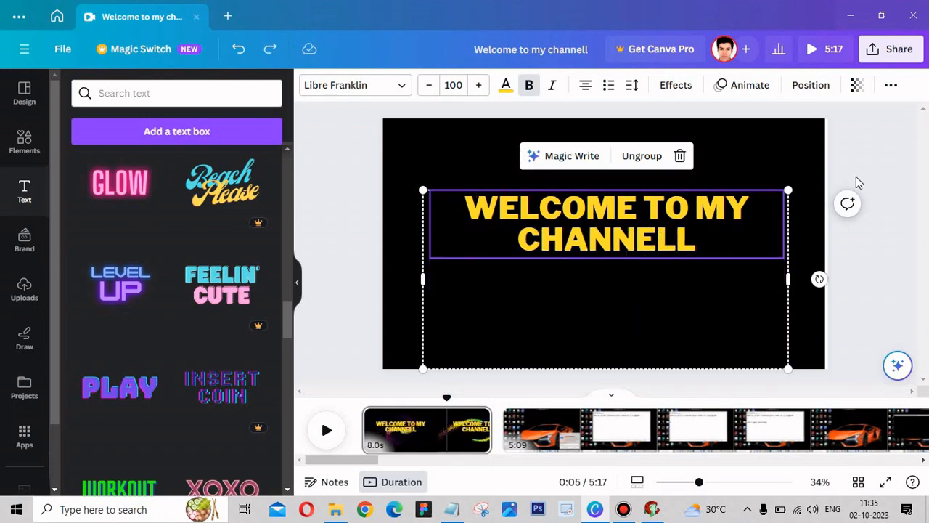
# - Preview the first page and reposition the welcome text at the centre of the canvas
pyautogui.click(874, 220)
pyautogui.click(668, 263)
pyautogui.moveTo(659, 241)
pyautogui.mouseDown()
pyautogui.moveTo(655, 220)
pyautogui.moveTo(658, 228)
pyautogui.mouseUp()
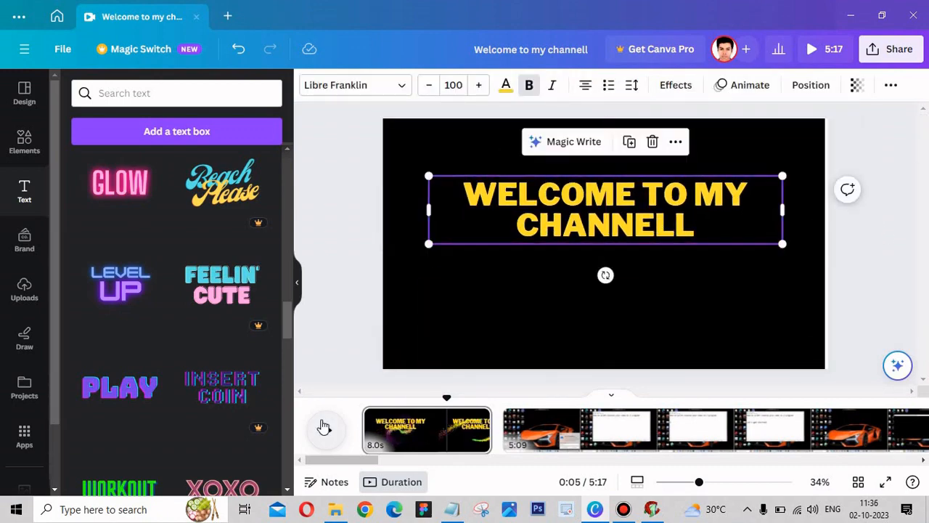
pyautogui.click(325, 429)
pyautogui.click(327, 430)
pyautogui.moveTo(379, 459); pyautogui.dragTo(362, 459)
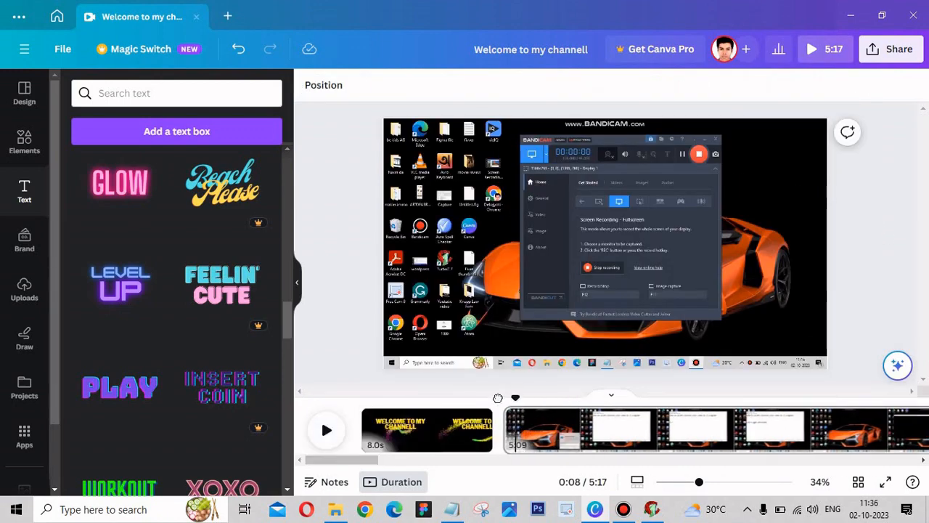
pyautogui.click(461, 428)
pyautogui.click(594, 232)
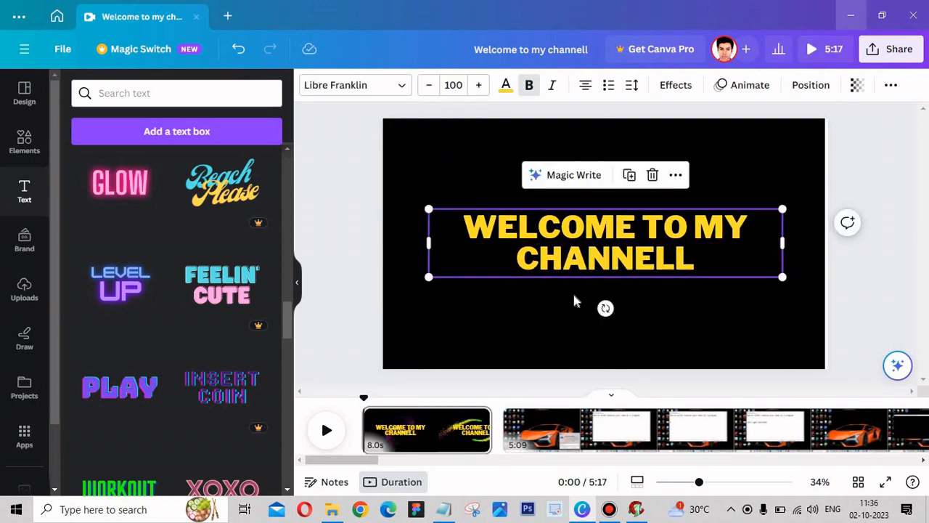
# - Try the 30-second dark blue clip from the "youtube intro" video results on the first page and delete it
pyautogui.click(31, 151)
pyautogui.moveTo(286, 331); pyautogui.dragTo(301, 470)
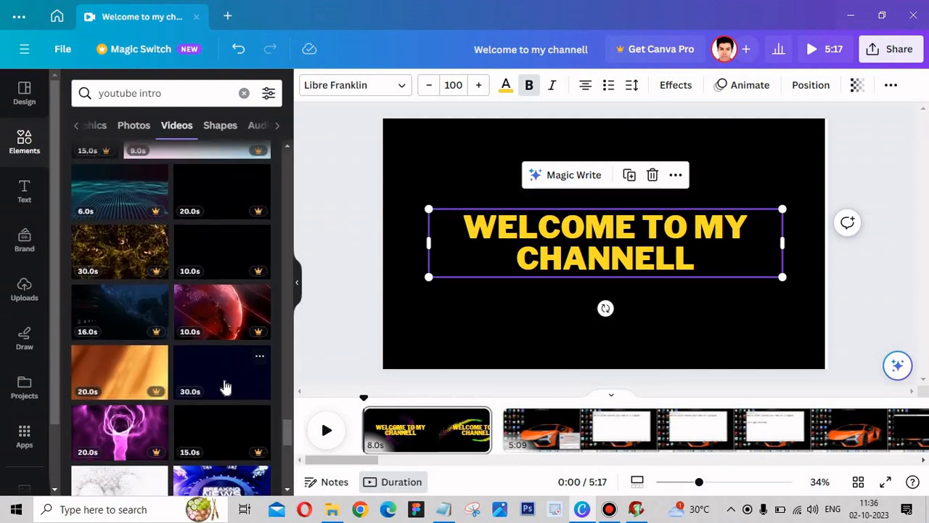
pyautogui.click(226, 387)
pyautogui.click(326, 436)
pyautogui.click(326, 436)
pyautogui.press('Delete')
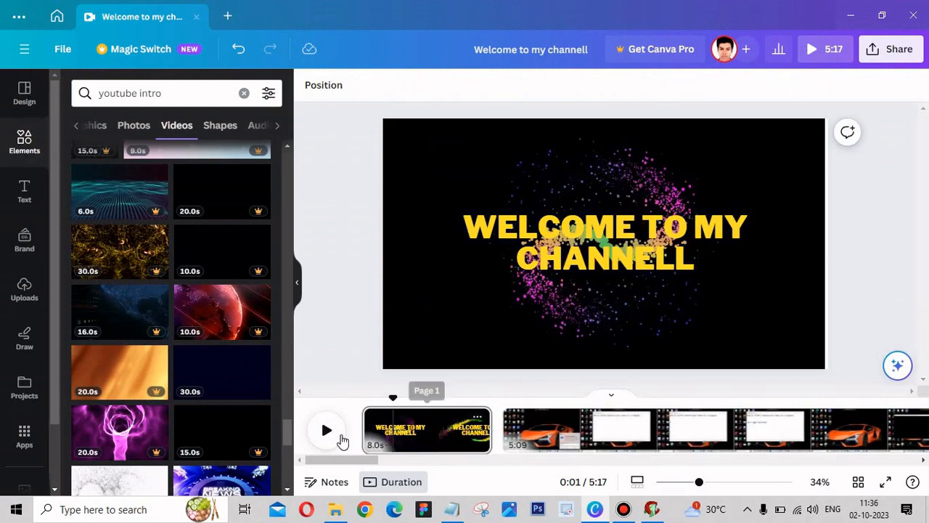
# - Preview the first page and change the welcome text's colour to white
pyautogui.click(326, 430)
pyautogui.click(326, 429)
pyautogui.click(602, 240)
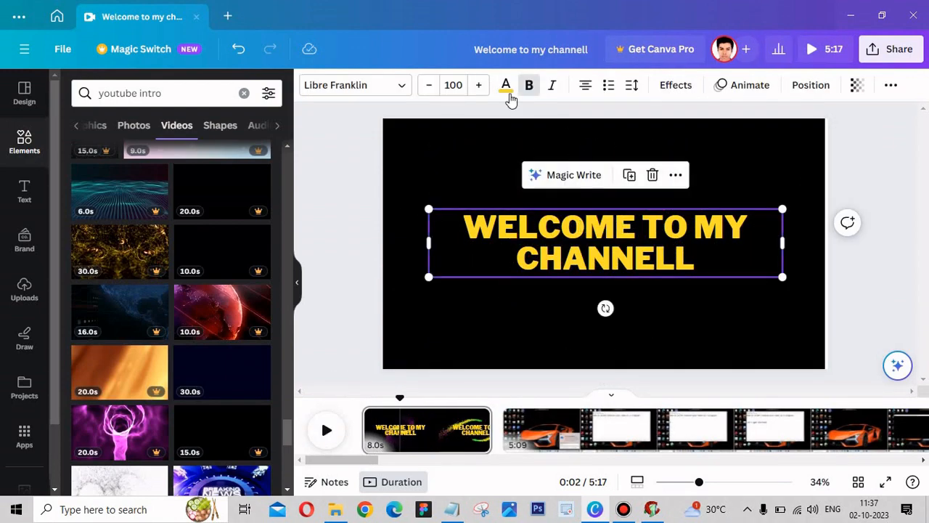
pyautogui.click(506, 85)
pyautogui.click(154, 168)
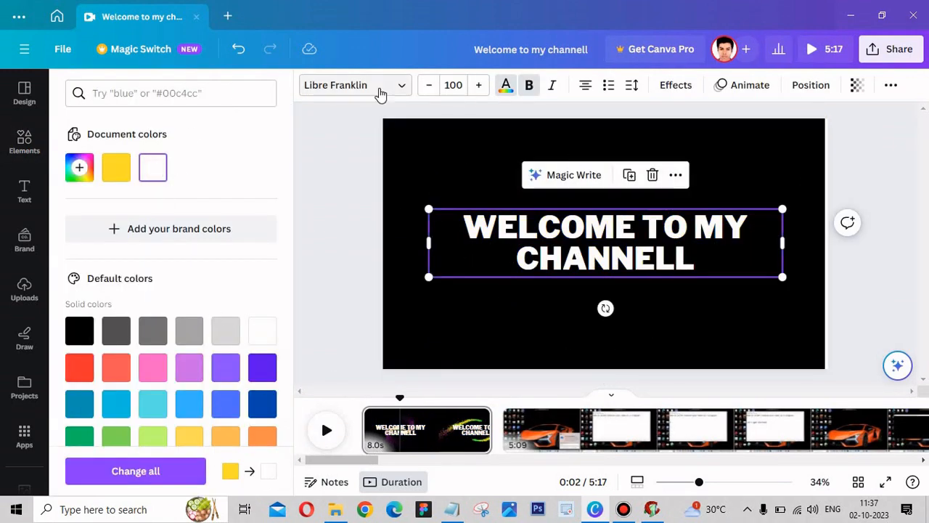
# - Apply the Fade text animation to the welcome text
pyautogui.click(761, 86)
pyautogui.click(232, 262)
pyautogui.scroll(-2, 225, 386)
pyautogui.scroll(1, 186, 308)
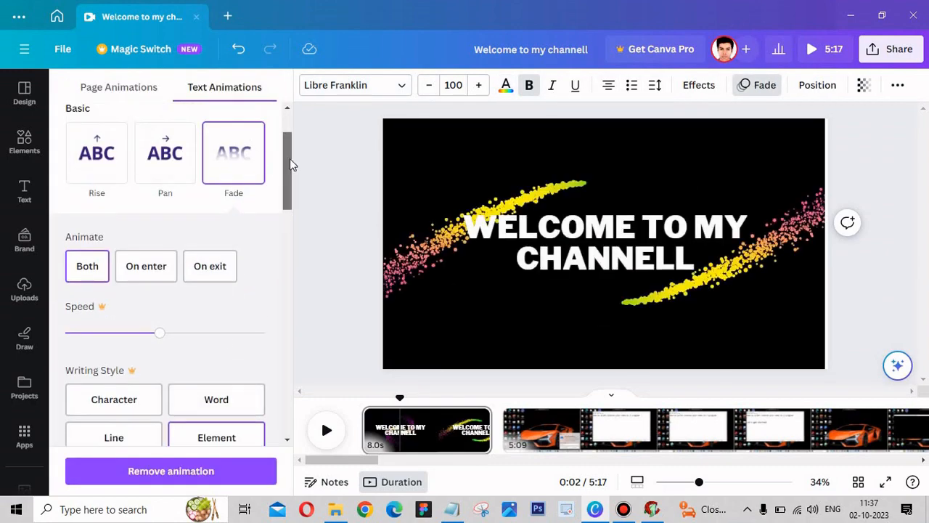
pyautogui.click(335, 212)
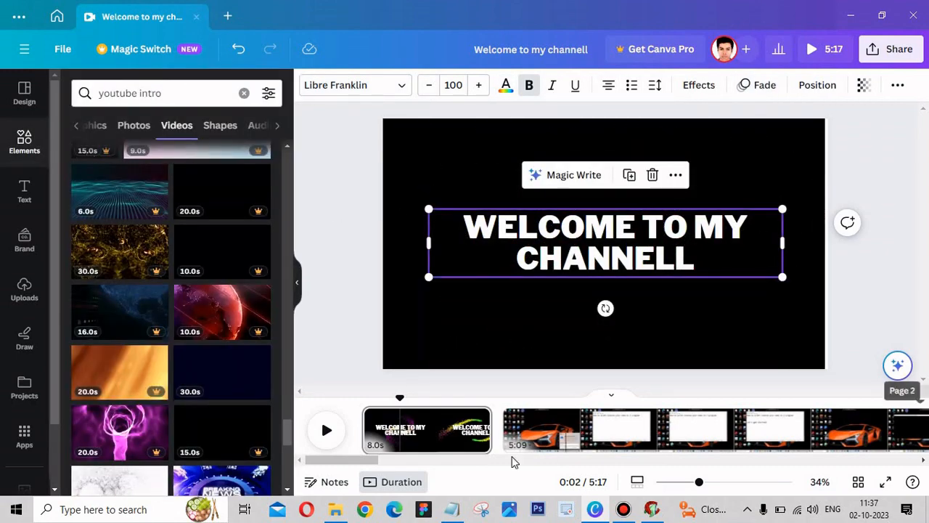
# - Increase the video speed of the screen recording on the second page and preview the faster playback
pyautogui.moveTo(375, 461); pyautogui.dragTo(553, 462)
pyautogui.click(541, 437)
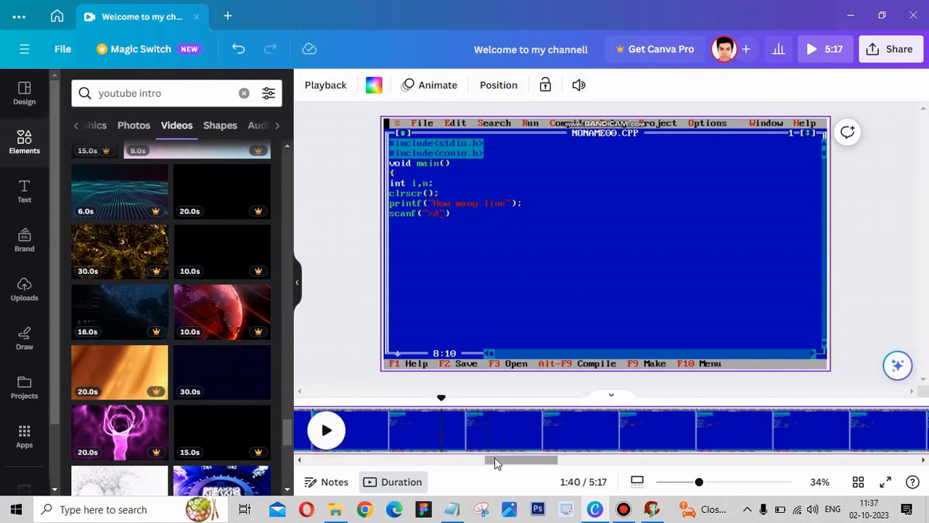
pyautogui.moveTo(496, 463); pyautogui.dragTo(341, 462)
pyautogui.click(371, 432)
pyautogui.click(329, 90)
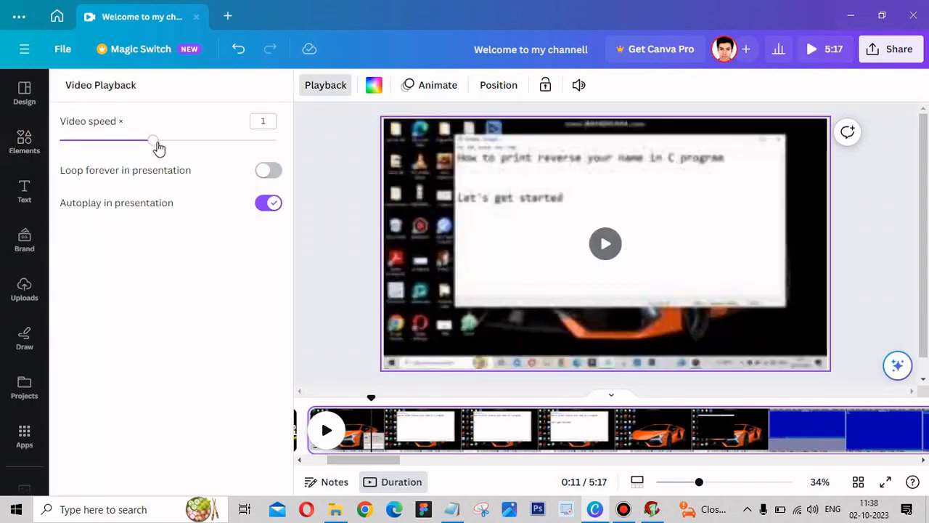
pyautogui.moveTo(155, 142); pyautogui.dragTo(182, 142)
pyautogui.click(323, 259)
pyautogui.click(326, 431)
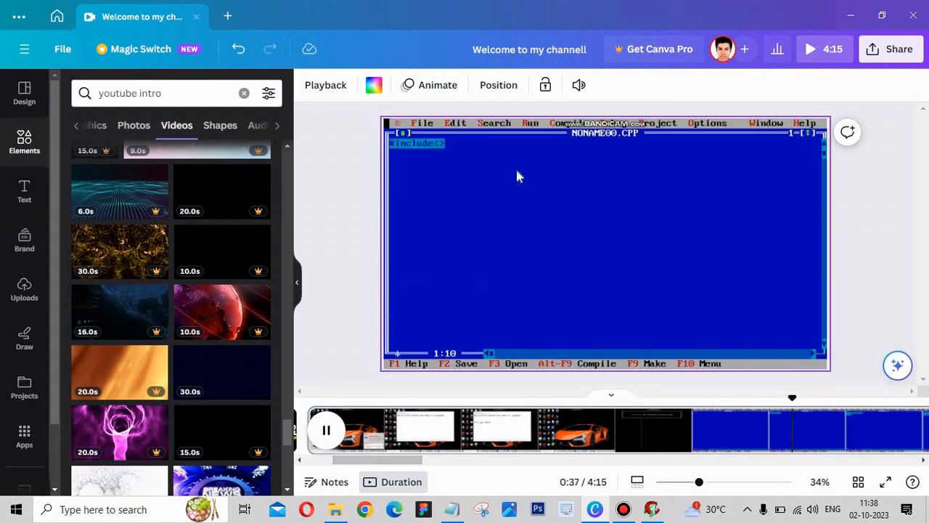
pyautogui.click(327, 85)
pyautogui.click(200, 146)
pyautogui.click(338, 441)
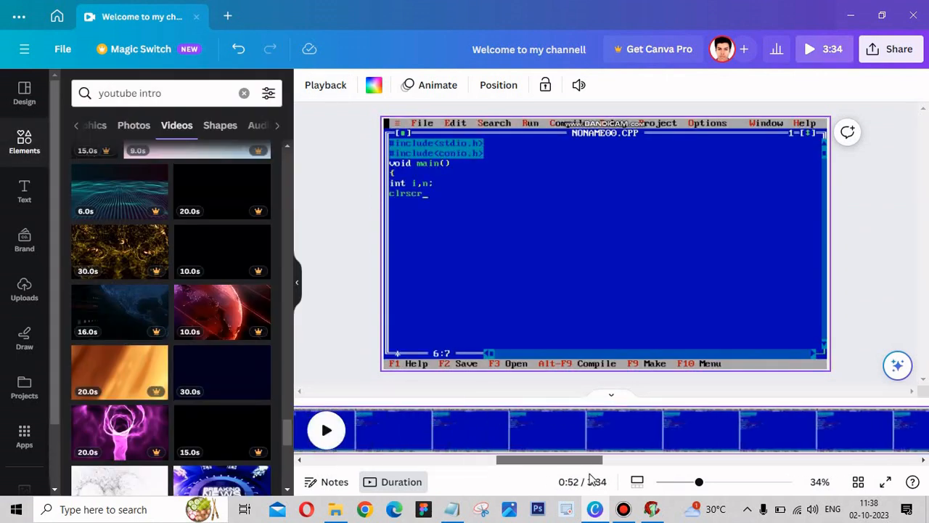
# - Add a new page at the end and fill it with the 8-second blue clip from the "youtube intro" results
pyautogui.click(888, 430)
pyautogui.moveTo(288, 434); pyautogui.dragTo(292, 491)
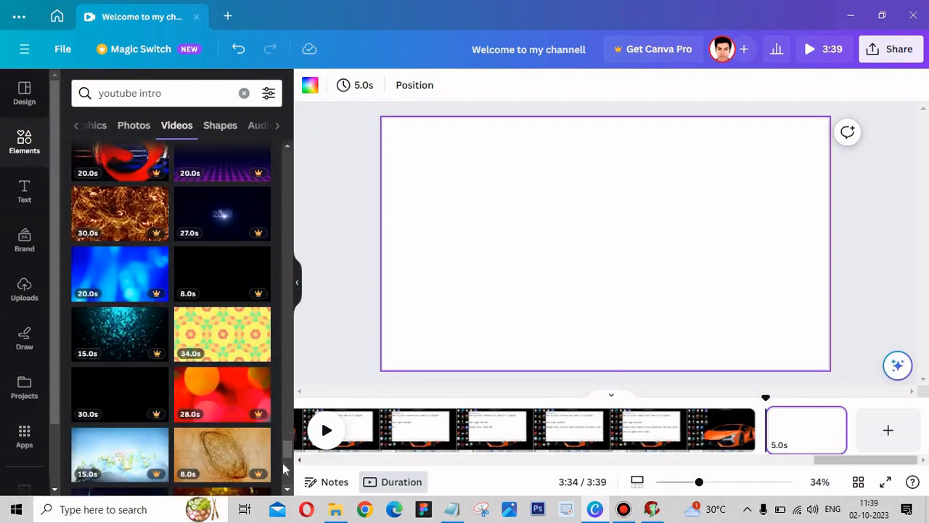
pyautogui.moveTo(286, 448); pyautogui.dragTo(300, 512)
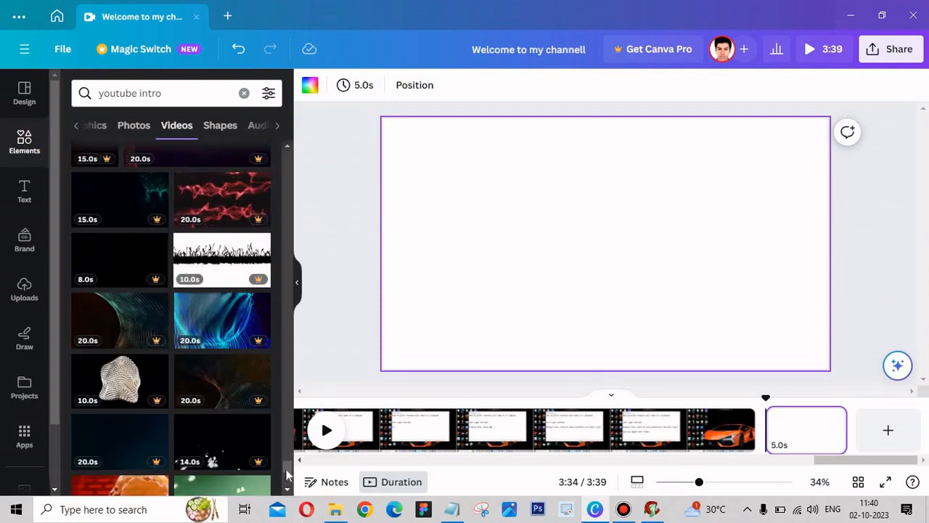
pyautogui.moveTo(287, 473); pyautogui.dragTo(287, 169)
pyautogui.click(223, 197)
pyautogui.moveTo(428, 142); pyautogui.dragTo(382, 119)
pyautogui.moveTo(785, 345); pyautogui.dragTo(828, 369)
# - Add the "DAZZLE eau de parfum" text design to the last page and ungroup it
pyautogui.click(24, 191)
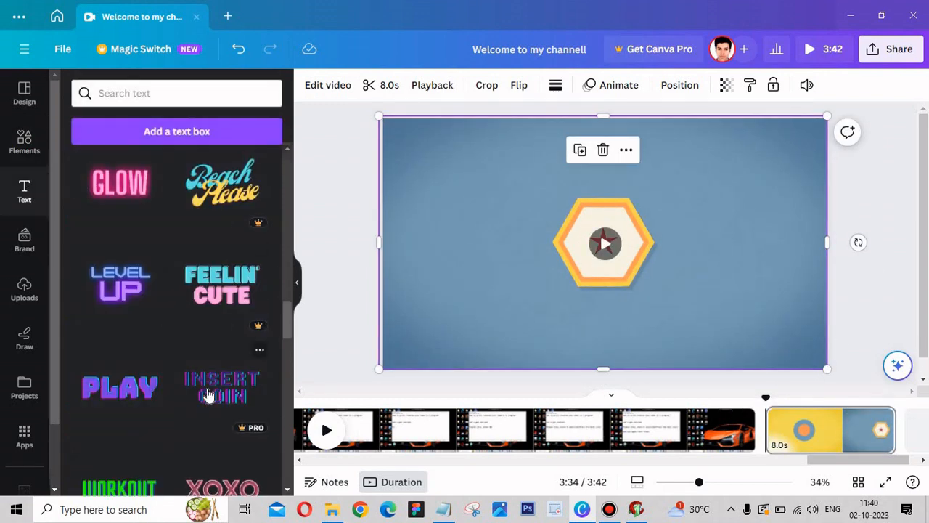
pyautogui.moveTo(295, 318); pyautogui.dragTo(300, 395)
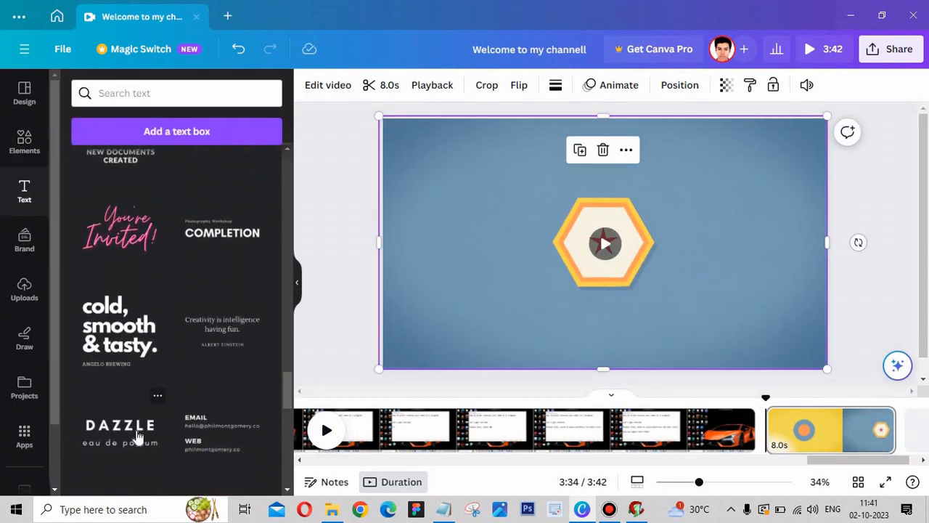
pyautogui.click(135, 435)
pyautogui.click(628, 231)
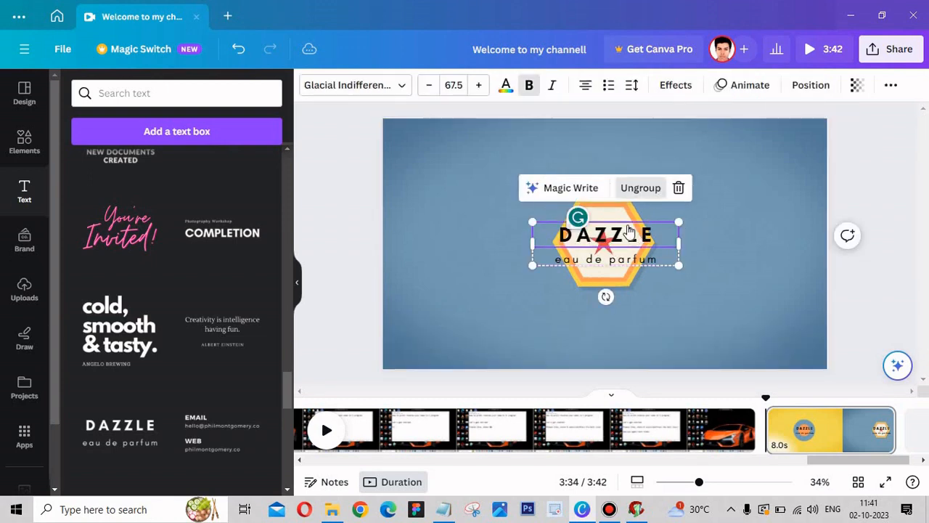
# - Delete the "eau de parfum" line and move the word DAZZLE above the hexagon
pyautogui.click(869, 261)
pyautogui.click(652, 263)
pyautogui.press('Delete')
pyautogui.moveTo(630, 234); pyautogui.dragTo(622, 174)
# - Replace DAZZLE with "PLEASE LIKE, SHARE & SUBSCRIBE(PRESS THE BELL ICON)" and reduce the text's letter spacing
pyautogui.doubleClick(630, 182)
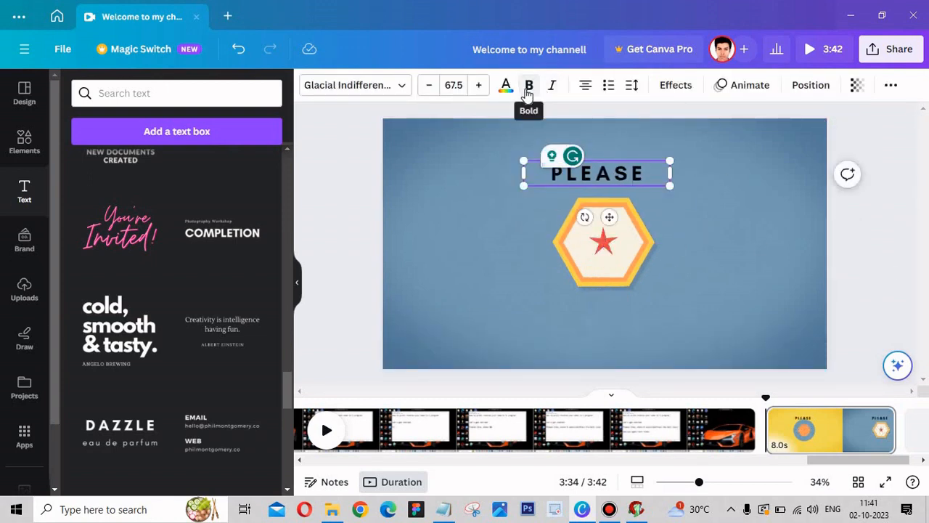
pyautogui.click(632, 86)
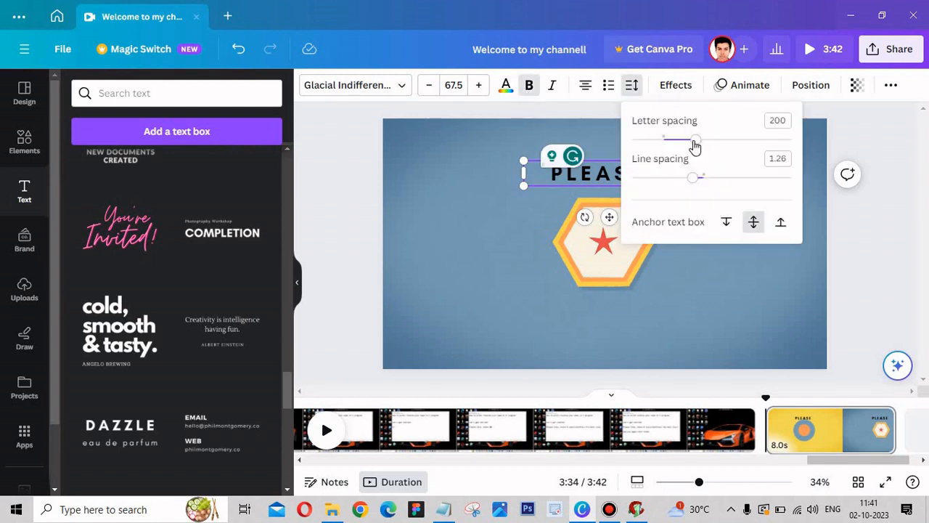
pyautogui.click(637, 178)
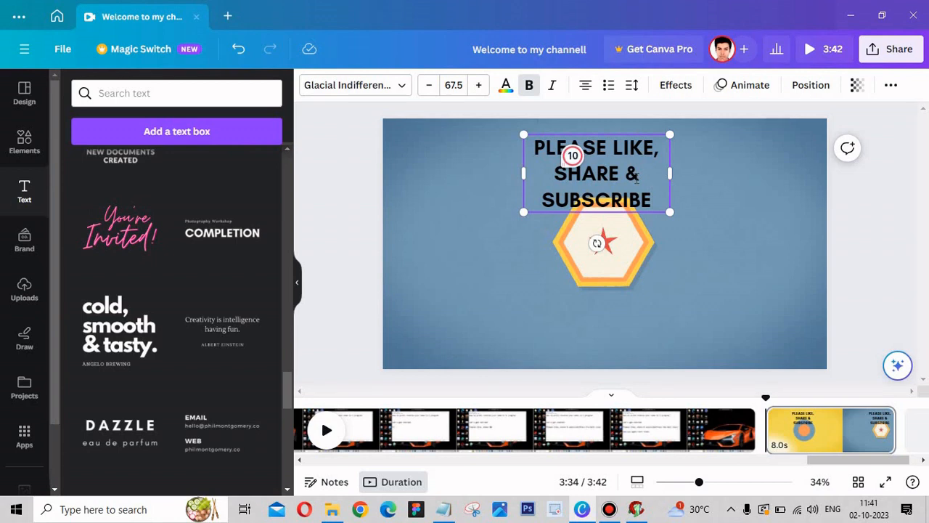
pyautogui.write('RESS THE BELL ICON')
# - Widen the closing text box and move it to the centre of the last page
pyautogui.moveTo(669, 173); pyautogui.dragTo(802, 207)
pyautogui.moveTo(699, 192); pyautogui.dragTo(638, 272)
pyautogui.click(450, 211)
# - Add the 6-second black clip with sparks to the last page and change the closing text's colour to white
pyautogui.click(24, 142)
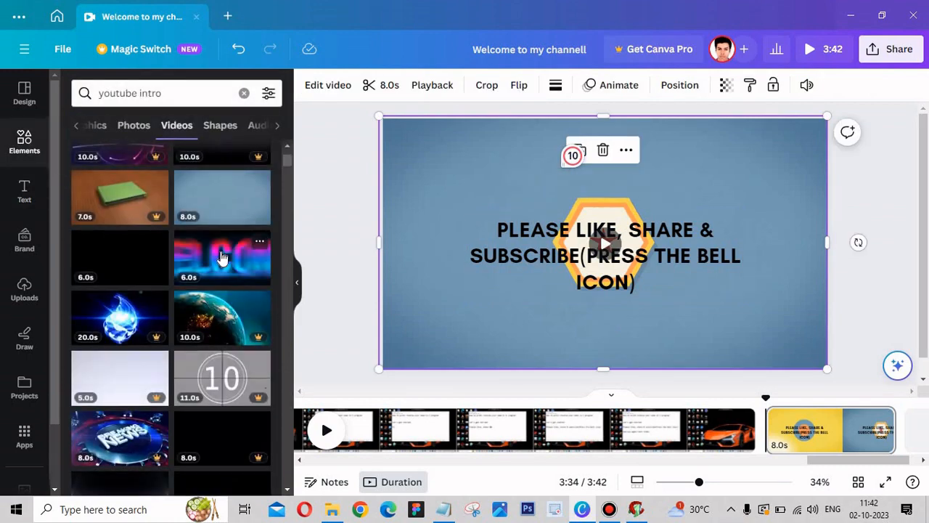
pyautogui.moveTo(222, 258); pyautogui.dragTo(116, 261)
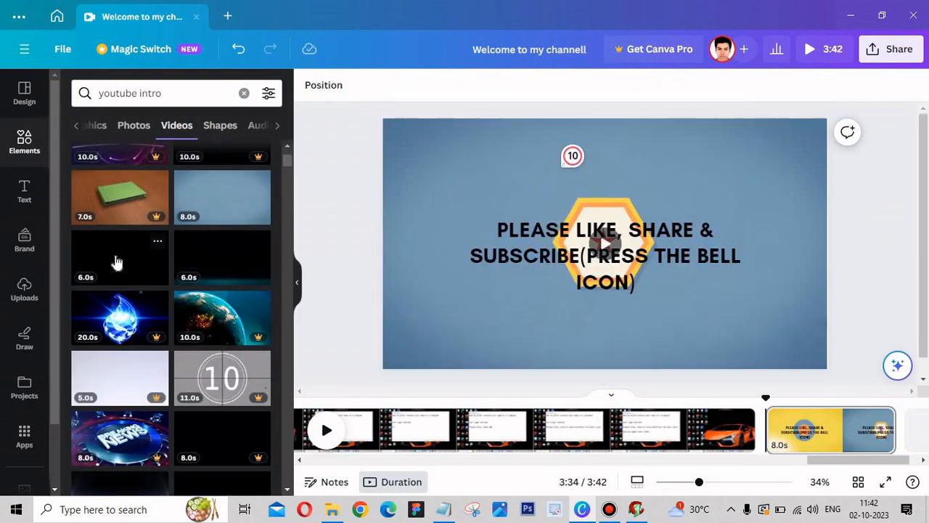
pyautogui.click(622, 257)
pyautogui.click(507, 92)
pyautogui.click(189, 168)
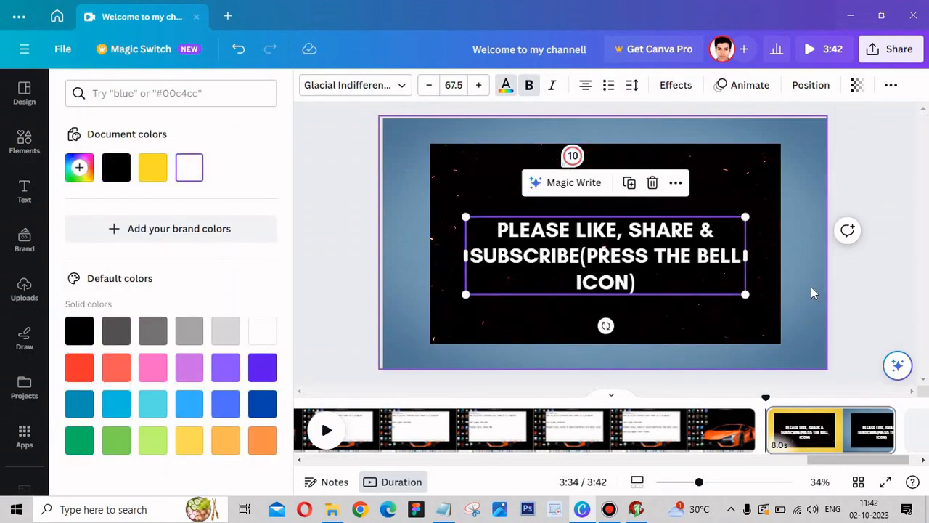
# - Delete the blue background clip and enlarge the black sparks clip to fill the last page
pyautogui.click(818, 273)
pyautogui.press('Delete')
pyautogui.moveTo(761, 212); pyautogui.dragTo(711, 184)
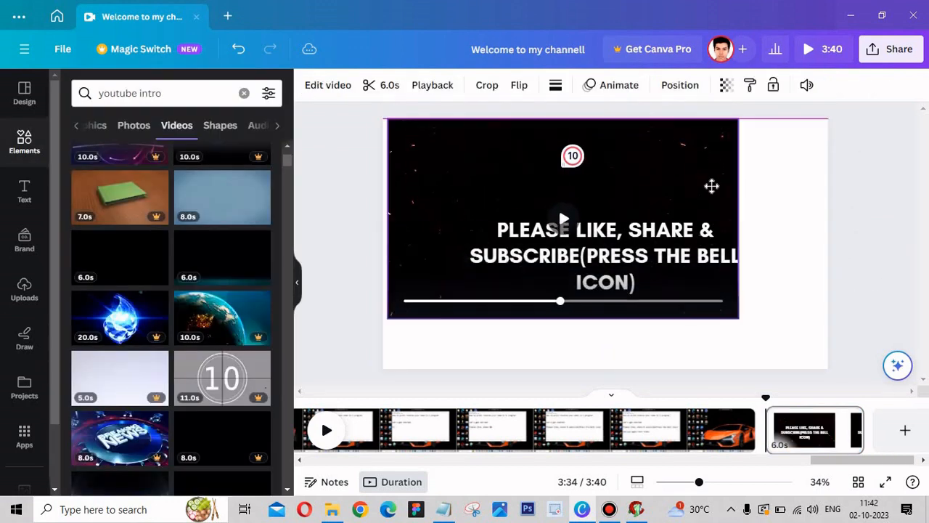
pyautogui.moveTo(737, 320); pyautogui.dragTo(842, 366)
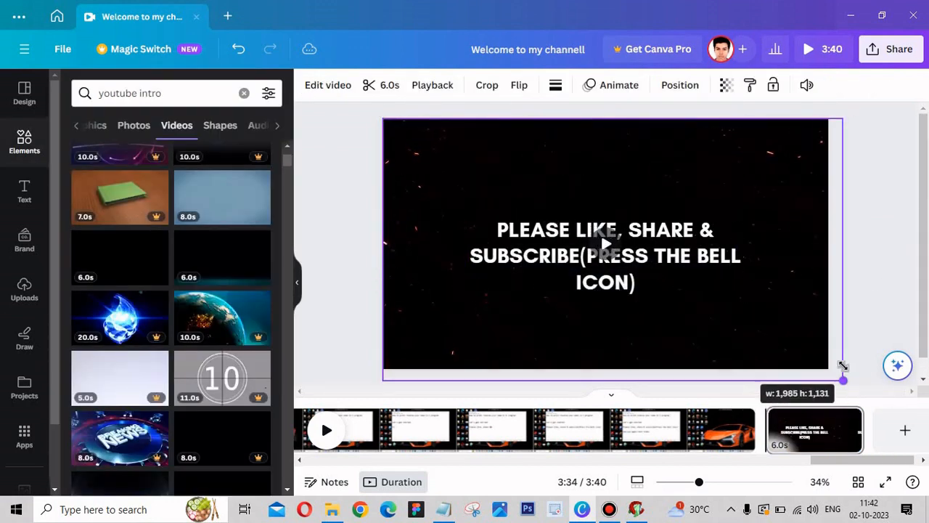
pyautogui.click(845, 369)
# - Preview the last page and widen its closing text box
pyautogui.click(326, 431)
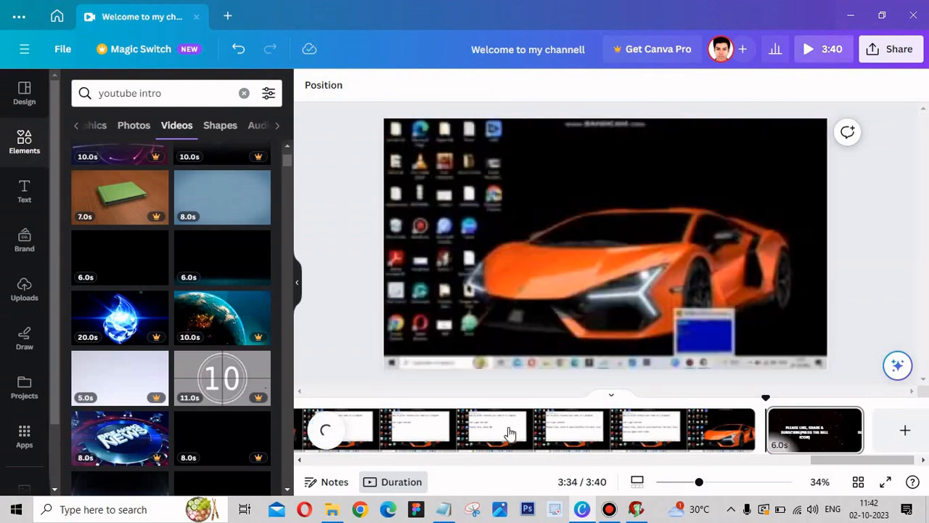
pyautogui.click(719, 255)
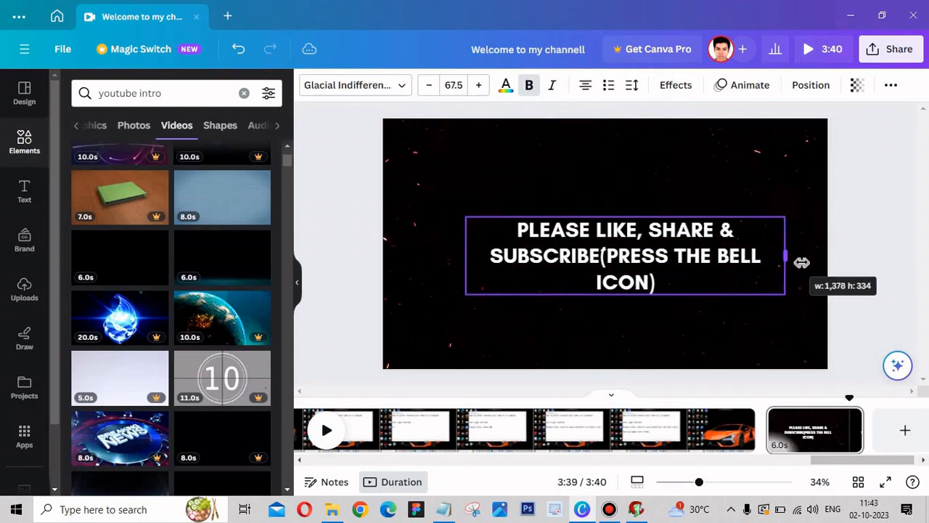